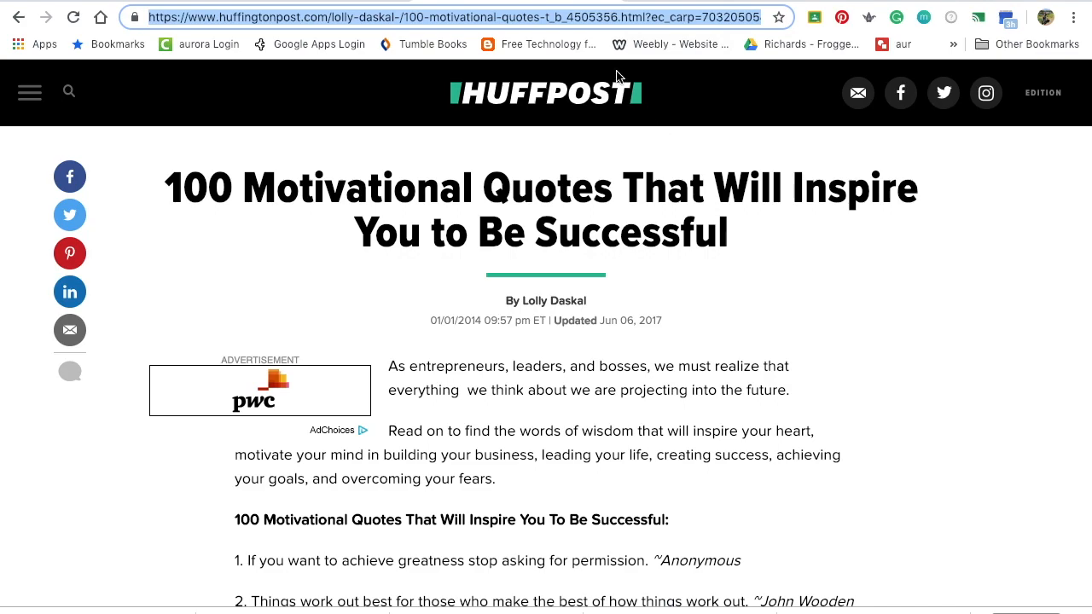
# Open google.com in a new browser tab.
pyautogui.press('super+t')
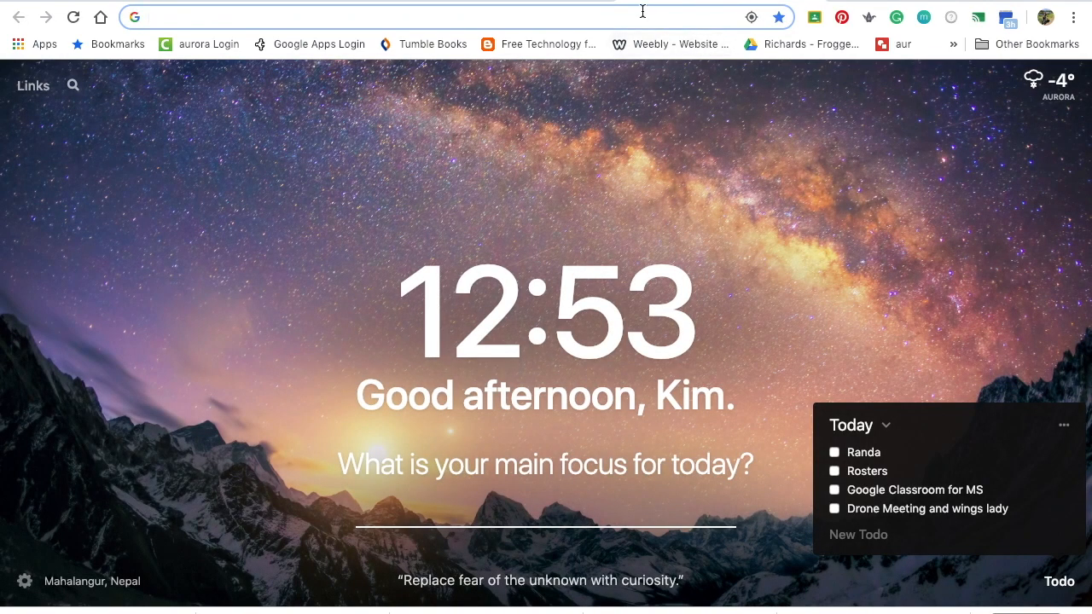
pyautogui.write('goo')
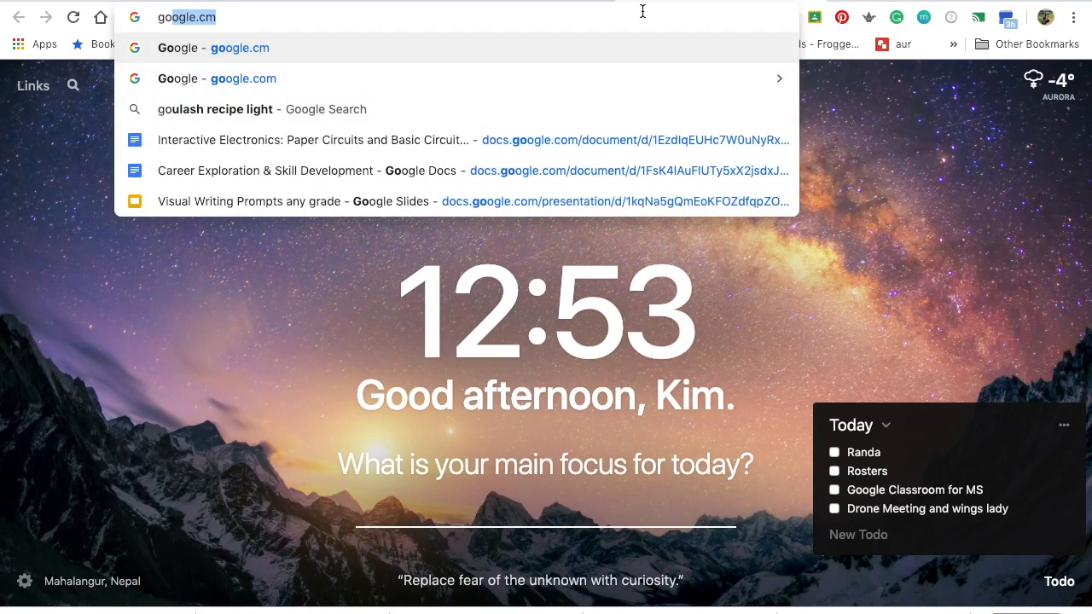
pyautogui.write('gle')
pyautogui.press('BackSpace')
pyautogui.press('BackSpace')
pyautogui.press('BackSpace')
pyautogui.write('og')
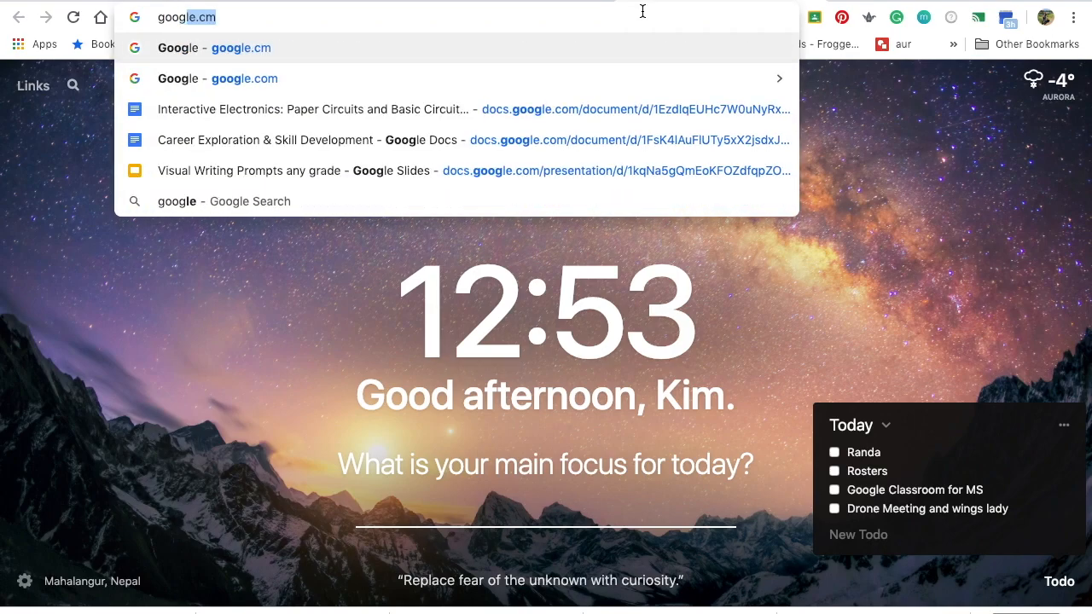
pyautogui.write('le.com')
pyautogui.press('Return')
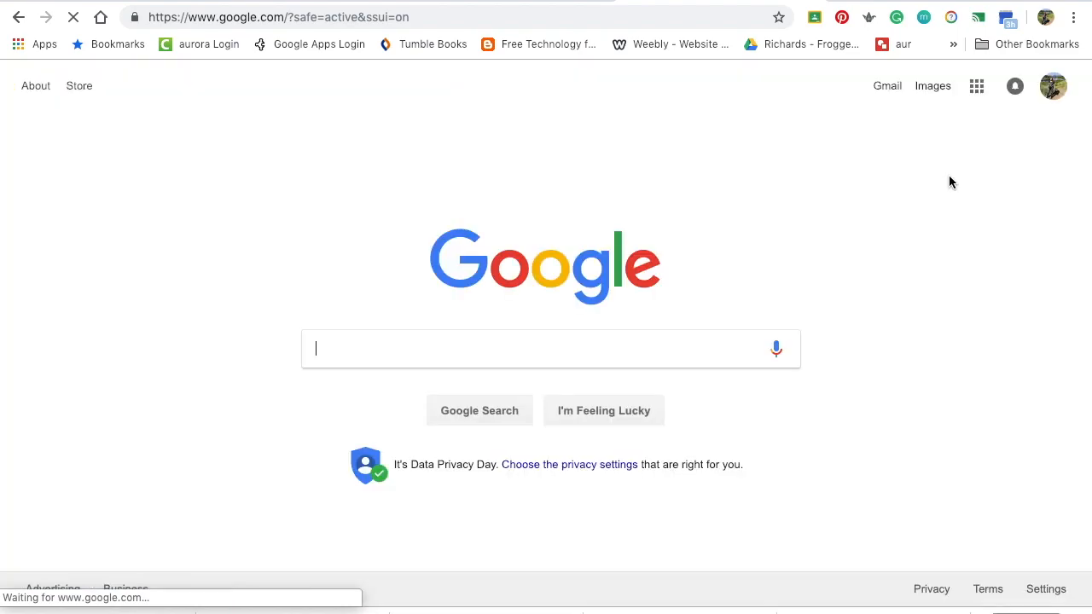
# Go to Google Sites, switch to the new Google Sites, and create a new blank site.
pyautogui.click(976, 89)
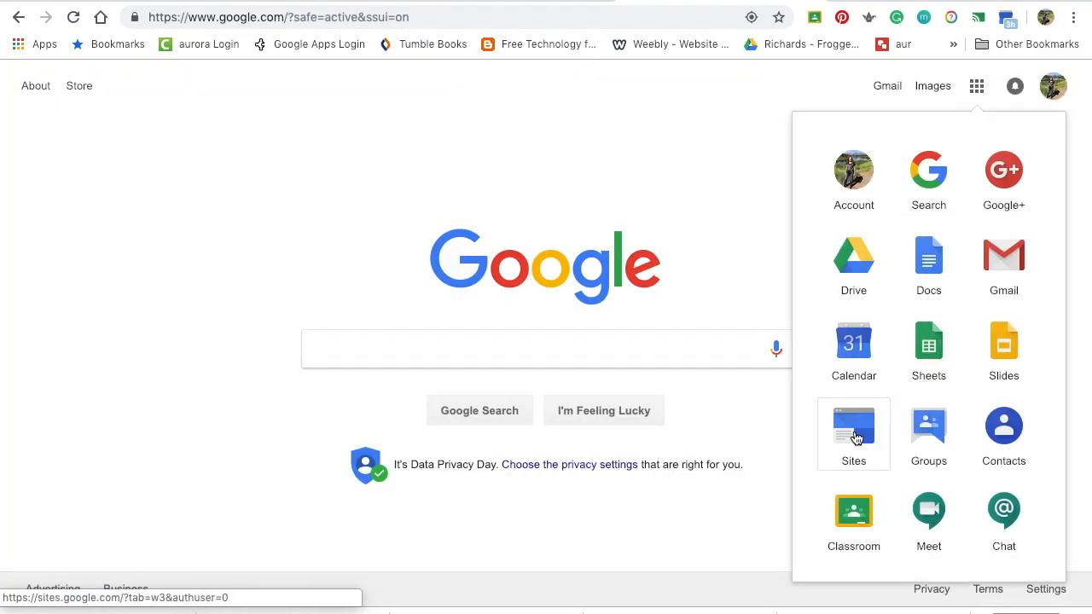
pyautogui.click(856, 438)
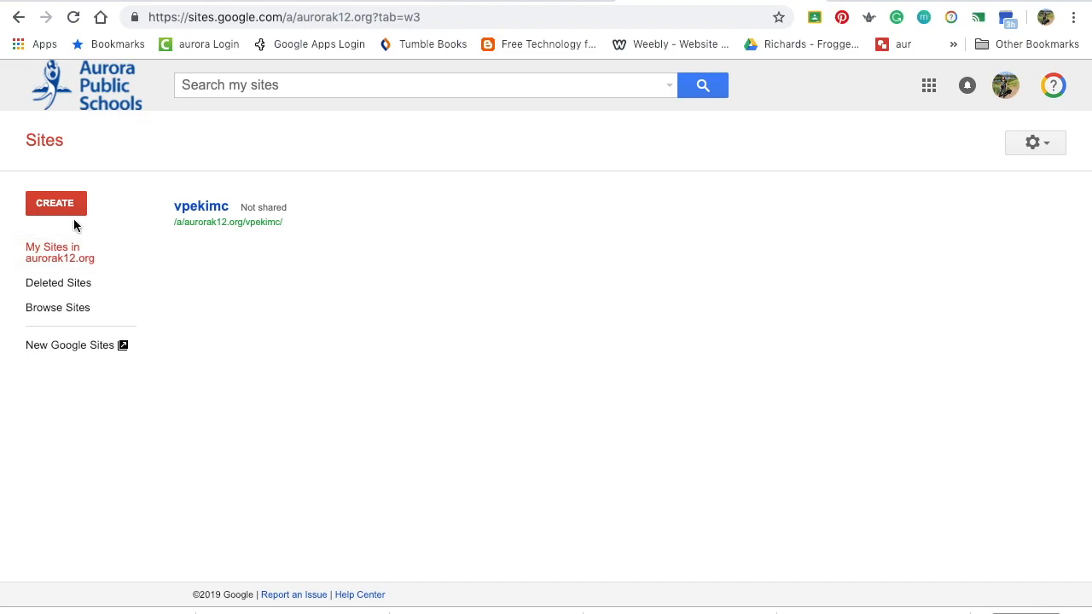
pyautogui.click(75, 347)
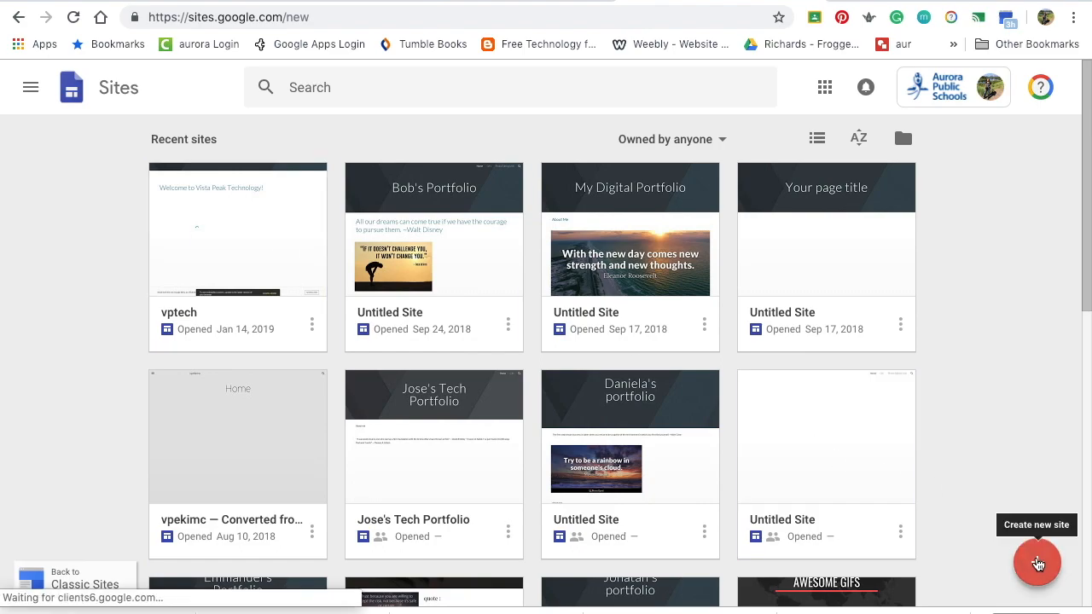
pyautogui.click(1038, 562)
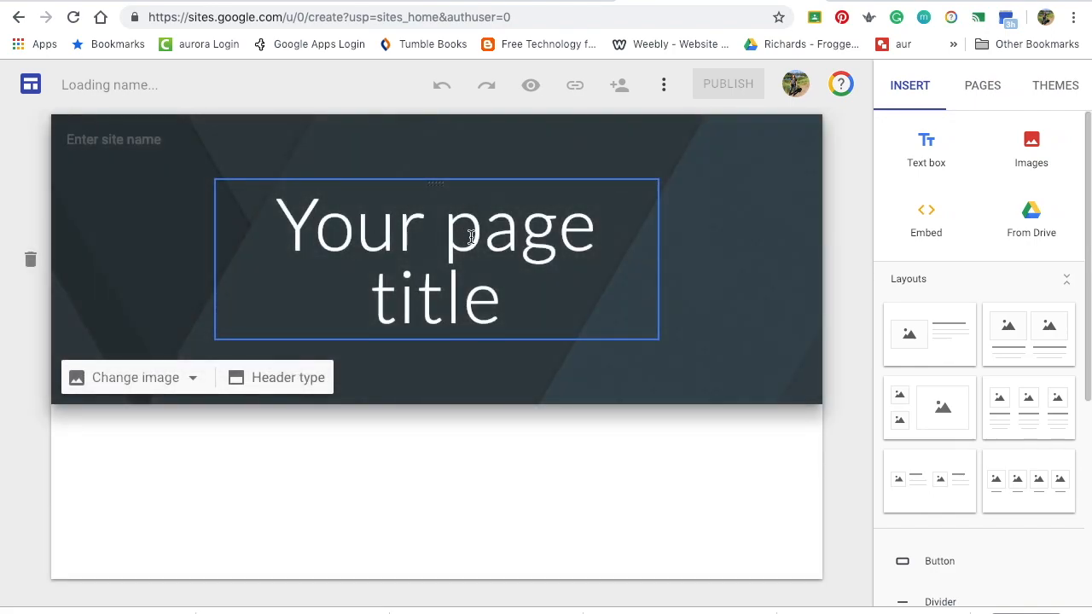
# Replace the page title placeholder in the header with the student's first name in possessive form followed by "Portfolio".
pyautogui.moveTo(504, 306); pyautogui.dragTo(381, 269)
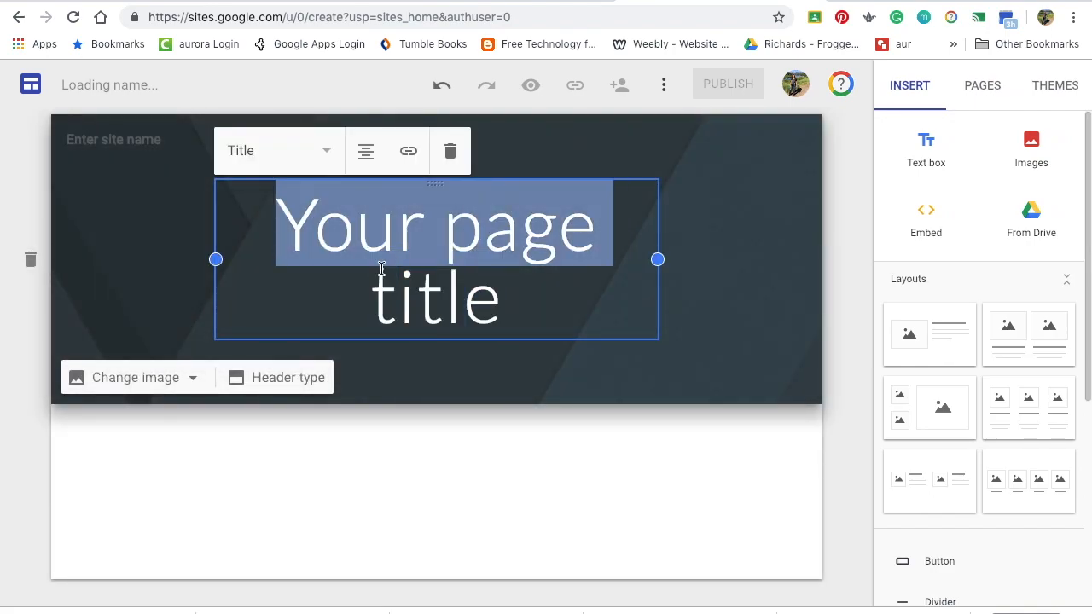
pyautogui.click(497, 293)
pyautogui.moveTo(500, 293); pyautogui.dragTo(285, 227)
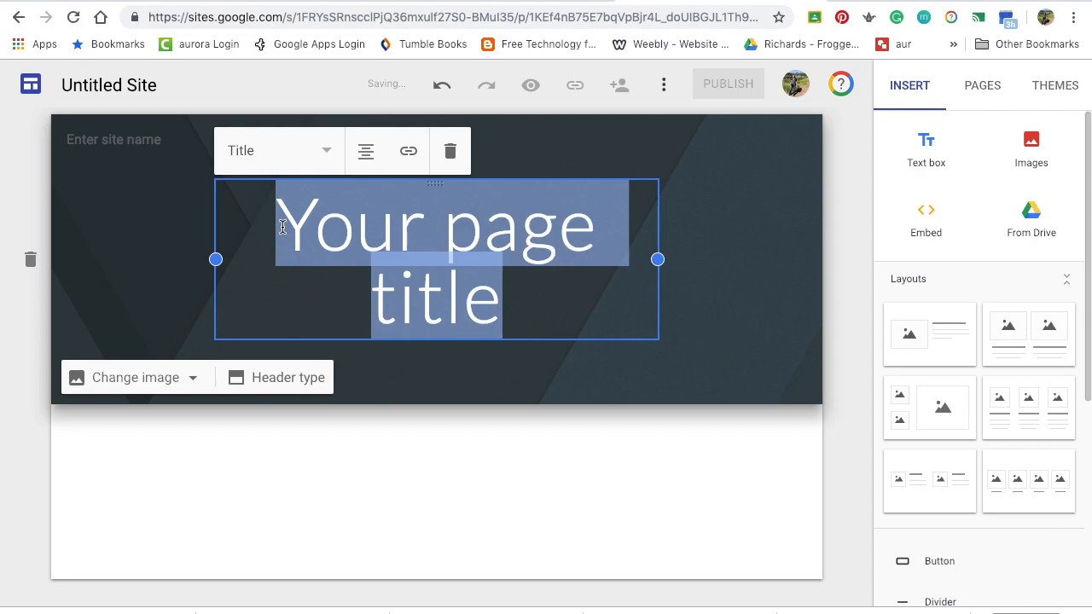
pyautogui.write("Juan's Portfolio")
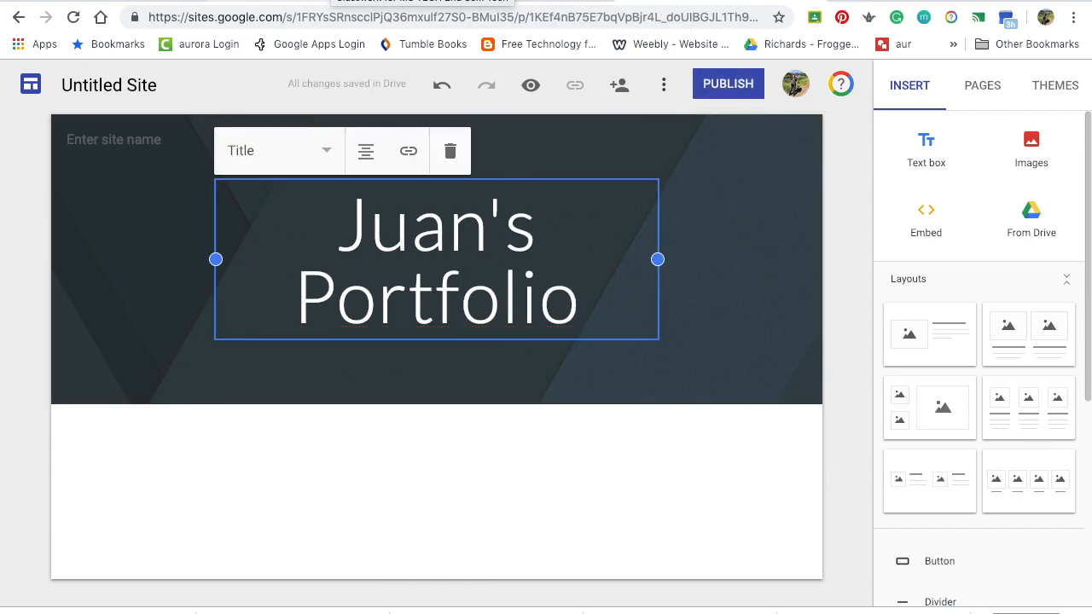
# Copy quote 3, "To live a creative life, we must lose our fear of being wrong. ~Anonymous", from the HuffPost quotes article.
pyautogui.click(328, 1)
pyautogui.scroll(-1, 526, 347)
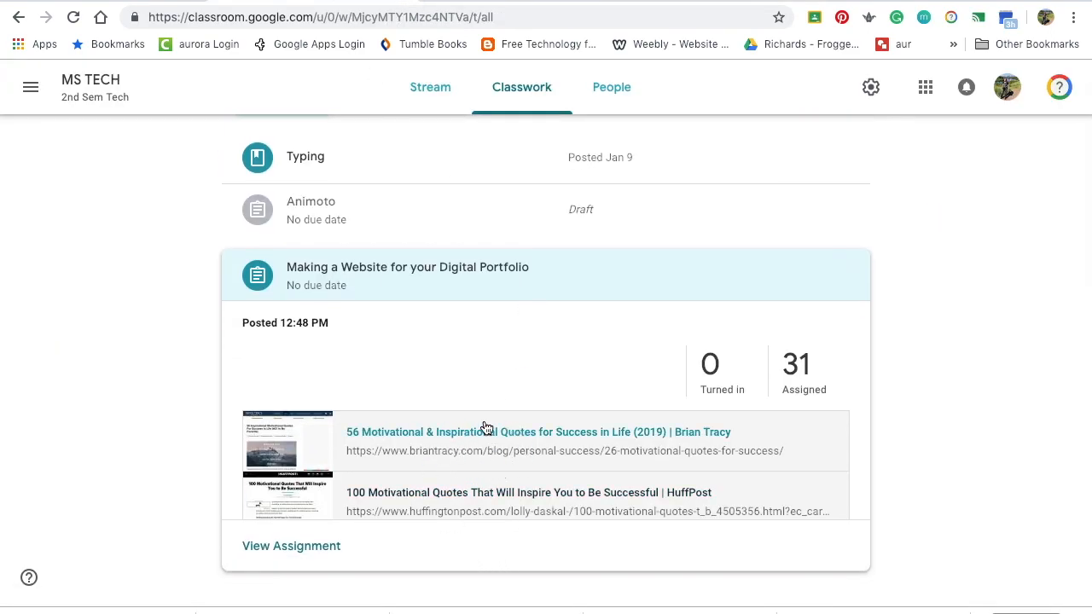
pyautogui.click(535, 2)
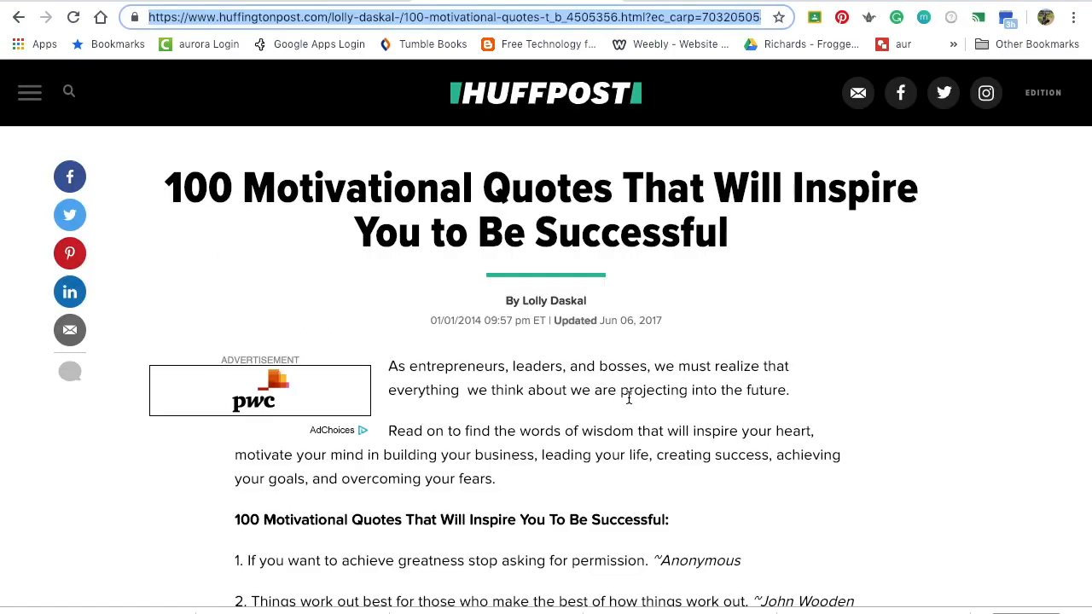
pyautogui.scroll(-4, 629, 397)
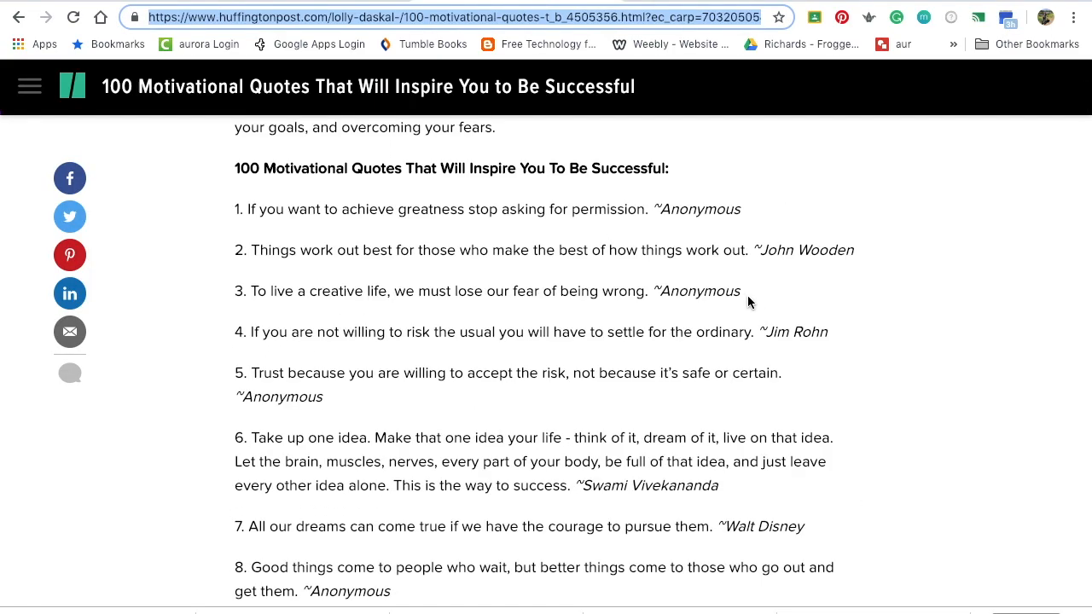
pyautogui.moveTo(743, 290); pyautogui.dragTo(253, 292)
pyautogui.hotkey('ctrl', 'c')
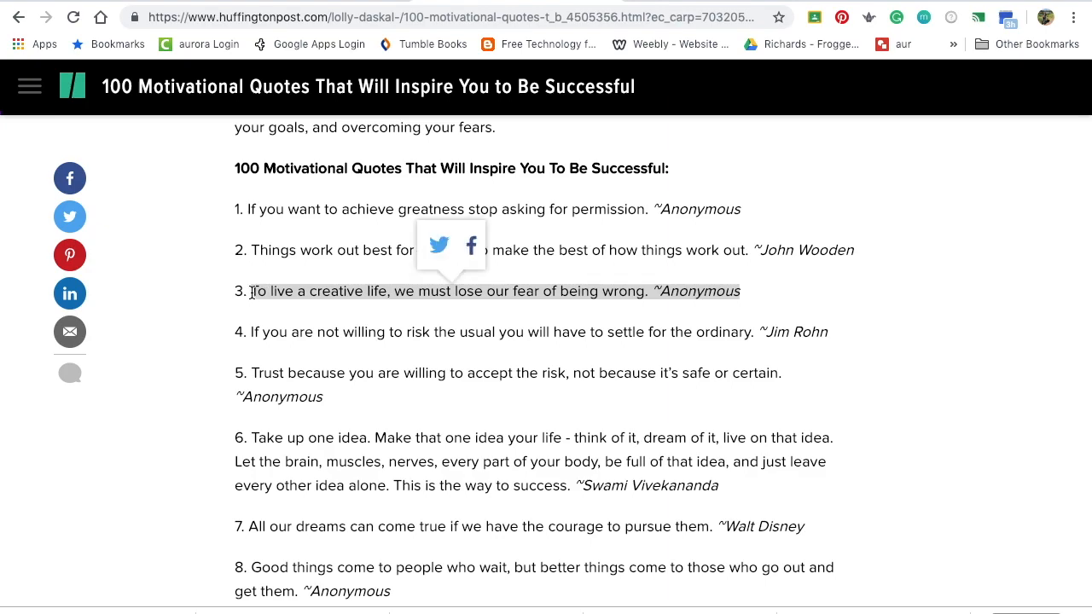
# Return to the untitled site and paste the copied quote into a new text box below the header.
pyautogui.click(642, 2)
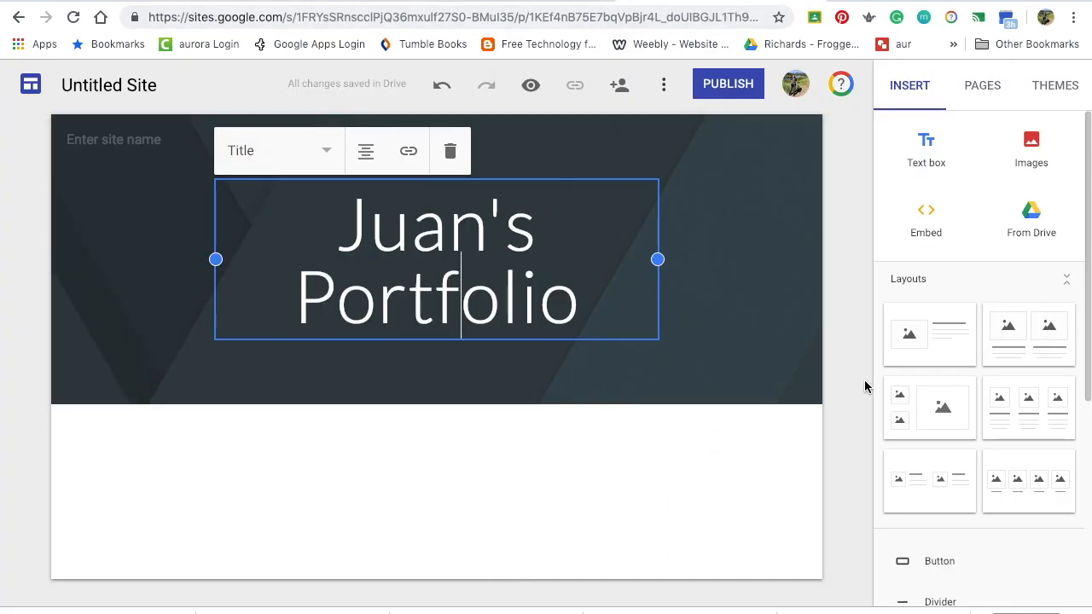
pyautogui.click(934, 152)
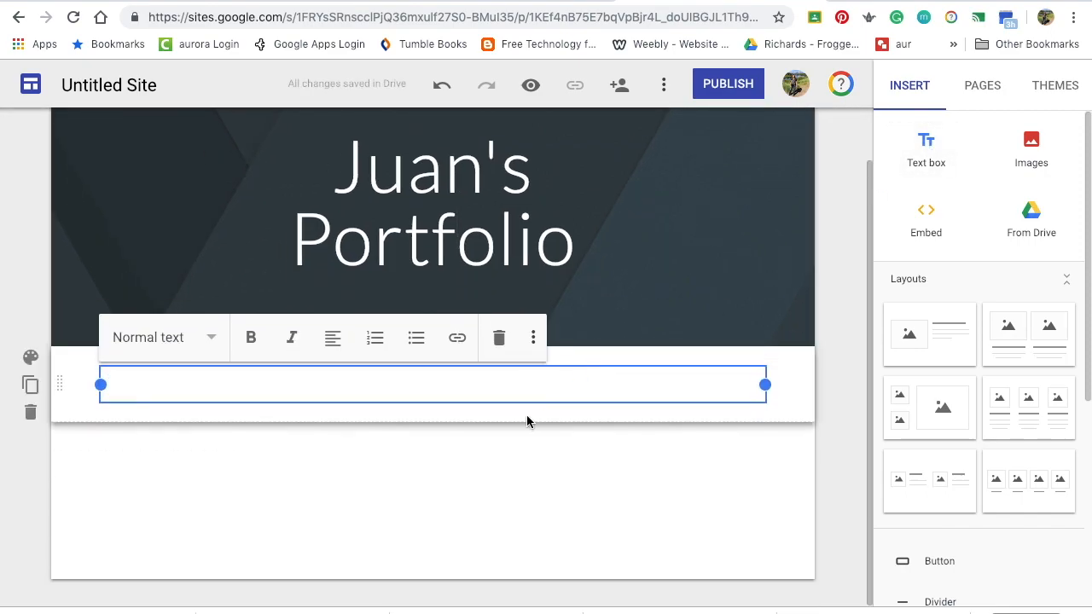
pyautogui.hotkey('ctrl', 'v')
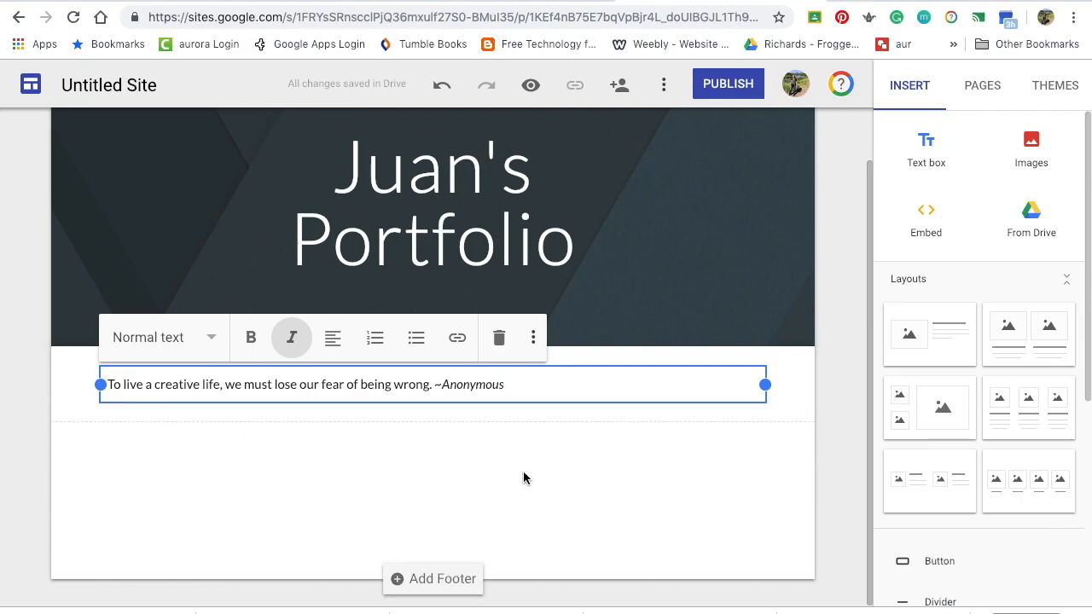
# Apply the Title text style to the whole pasted quote.
pyautogui.moveTo(539, 384); pyautogui.dragTo(36, 391)
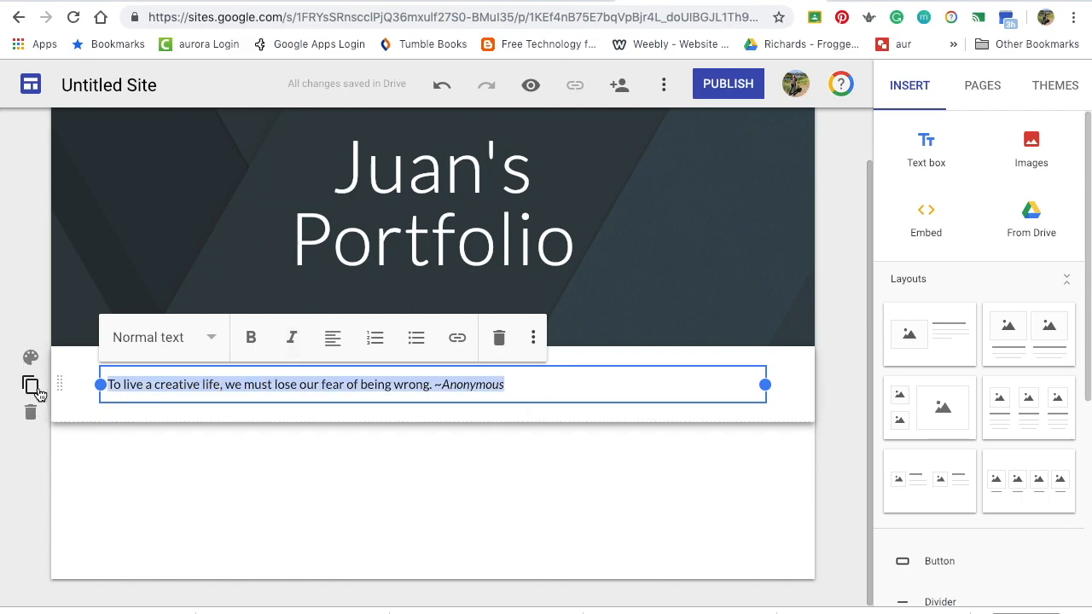
pyautogui.click(212, 342)
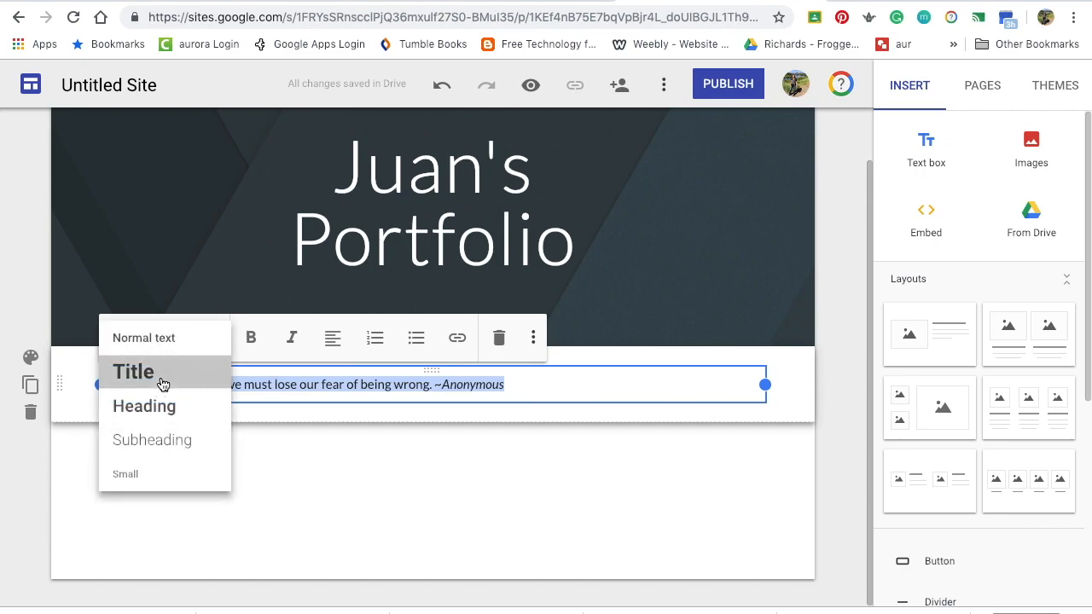
pyautogui.click(134, 372)
pyautogui.click(380, 555)
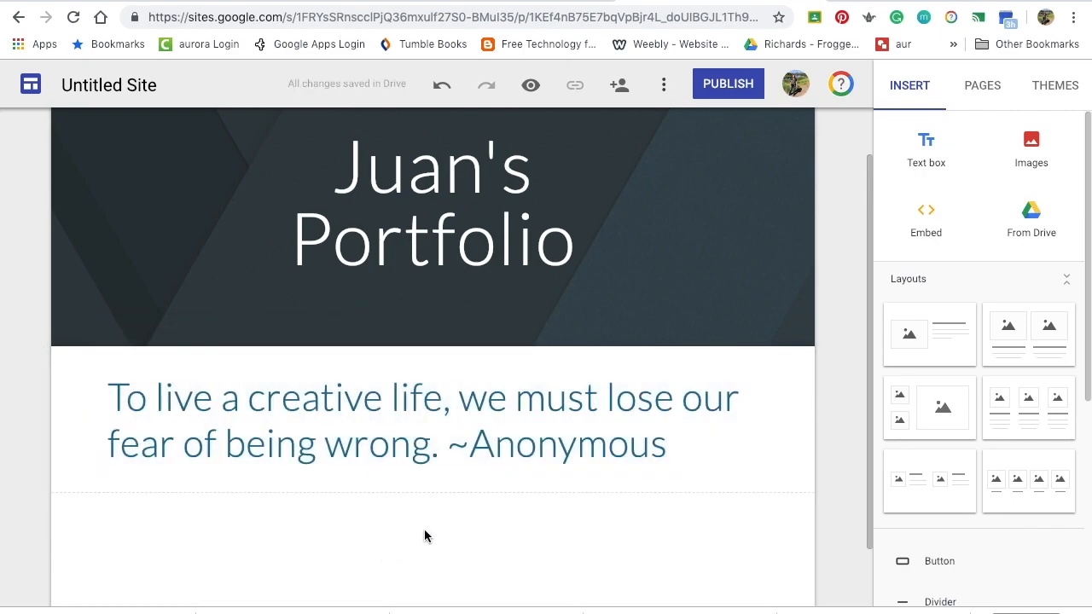
pyautogui.scroll(-2, 438, 528)
pyautogui.scroll(-1, 439, 530)
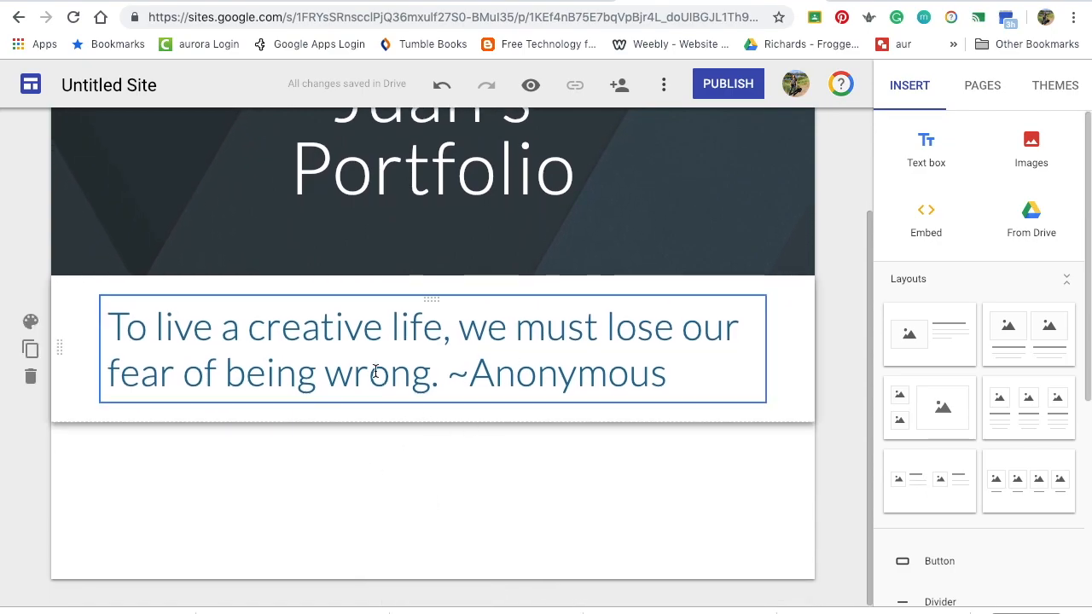
# Run a Google image search for "quotes" in a new browser tab.
pyautogui.click(842, 1)
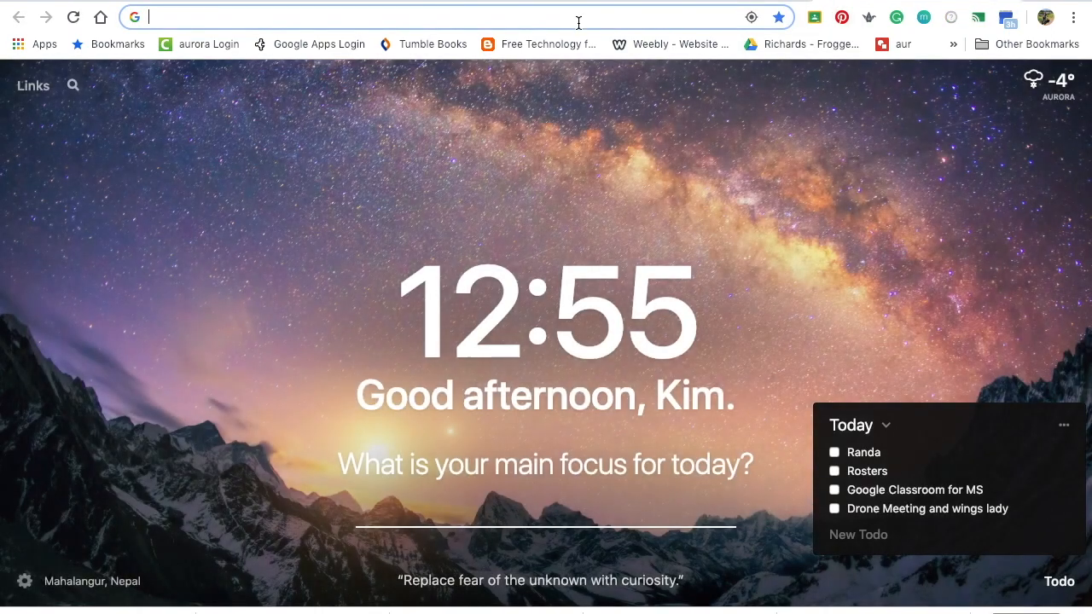
pyautogui.write('quotes')
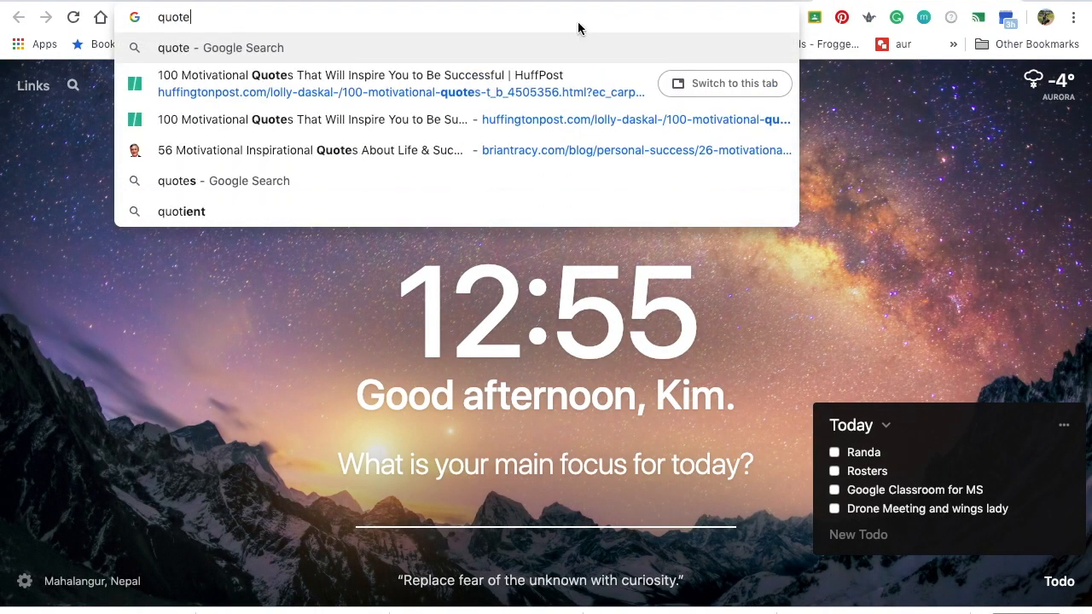
pyautogui.press('Return')
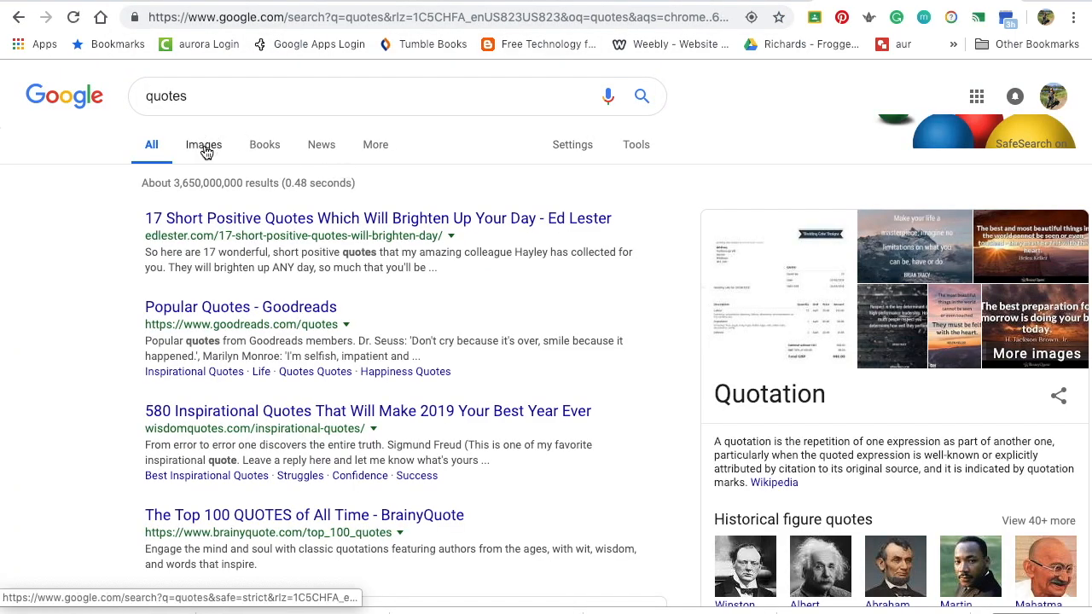
pyautogui.click(205, 145)
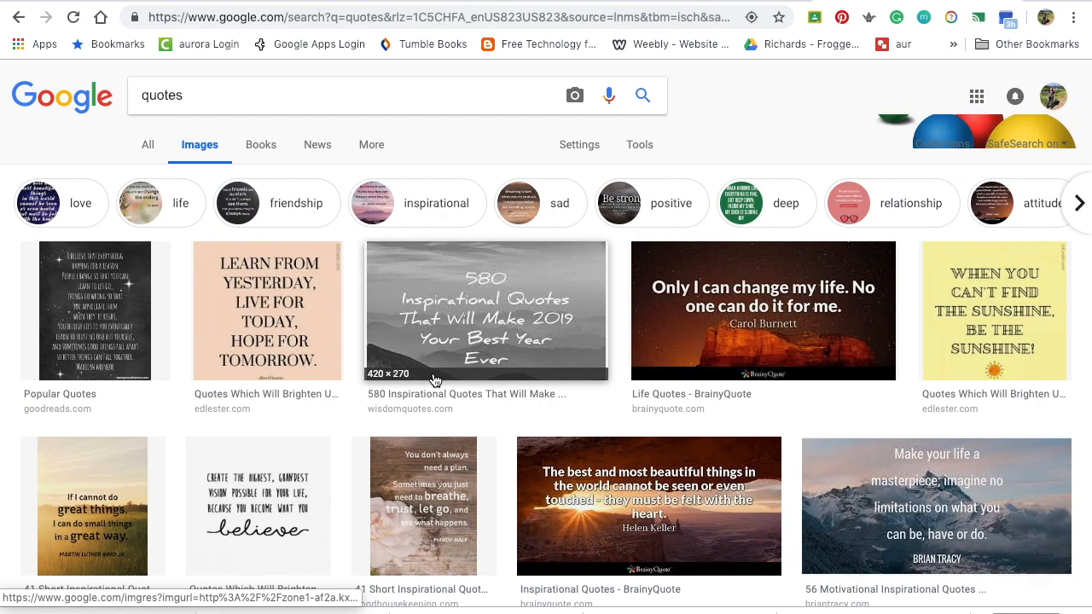
# Open the Brian Tracy "Make your life a masterpiece" image and save it as a PNG to the Downloads folder.
pyautogui.scroll(-1, 574, 386)
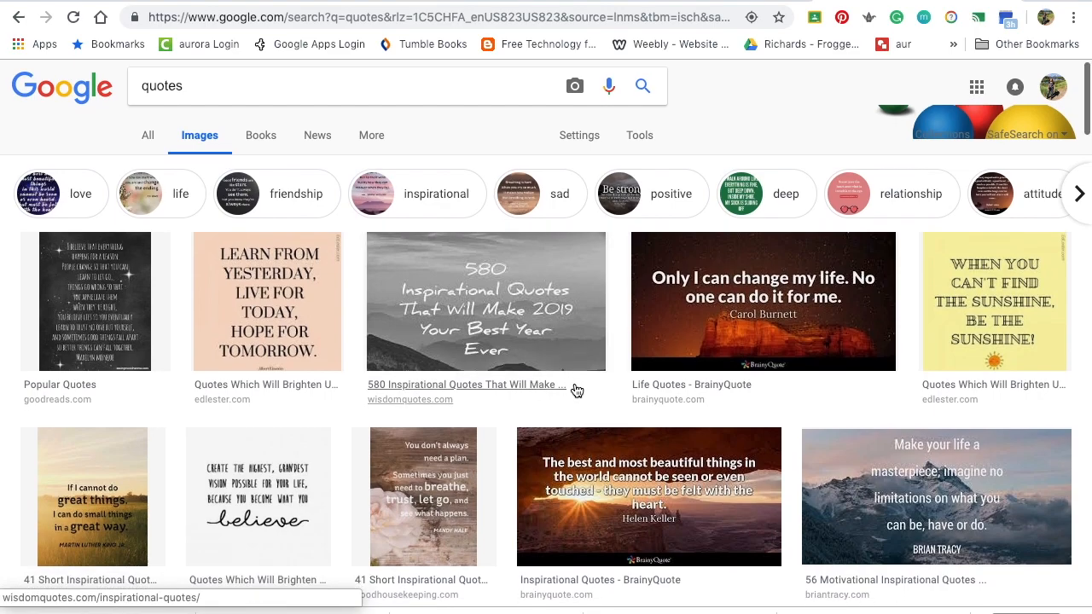
pyautogui.scroll(-1, 944, 439)
pyautogui.click(944, 440)
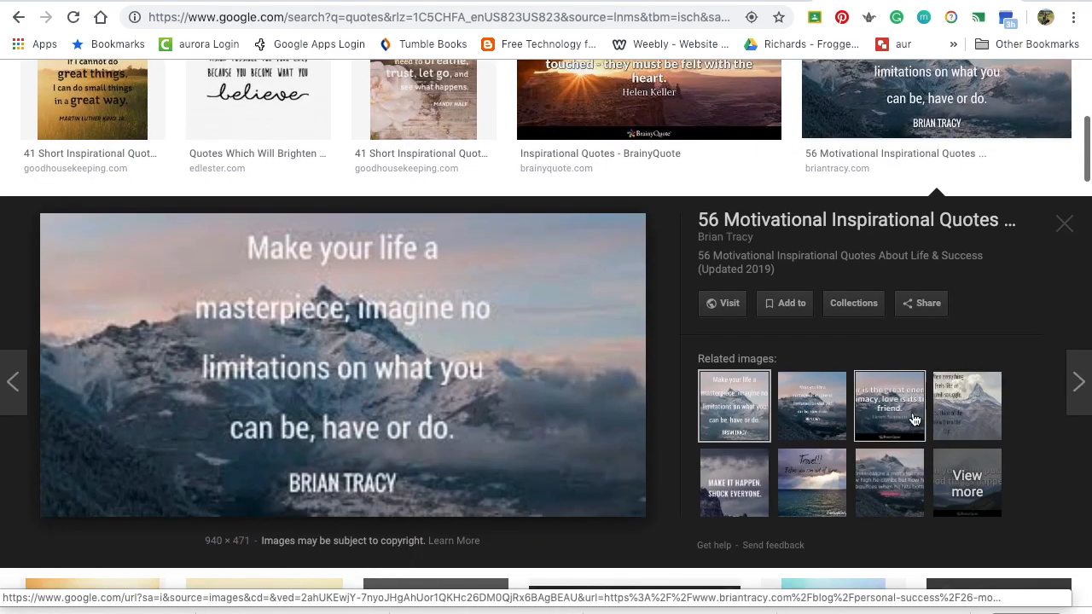
pyautogui.rightClick(323, 313)
pyautogui.click(415, 434)
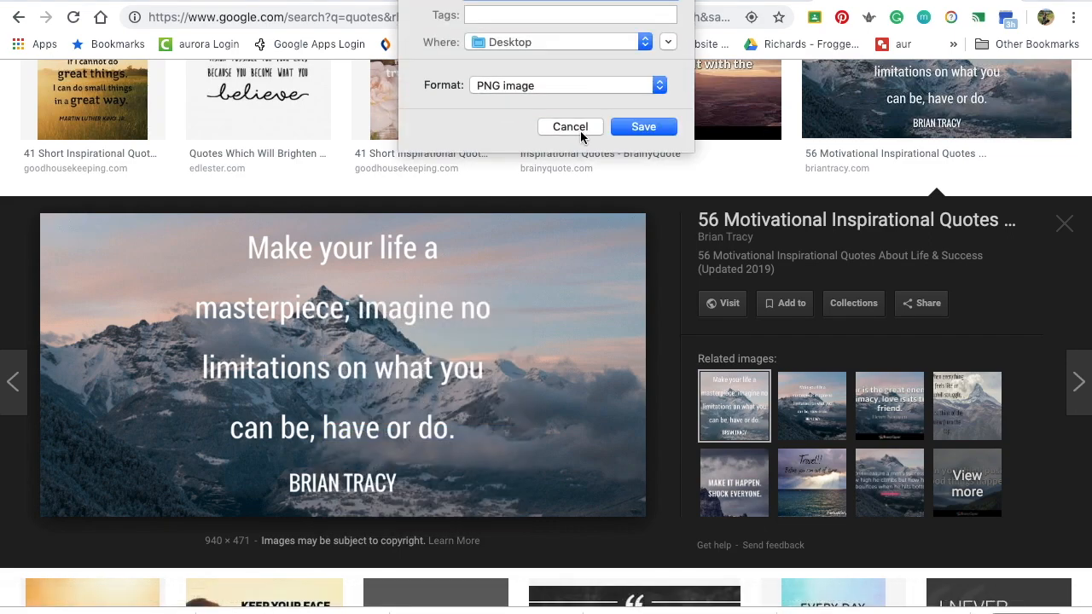
pyautogui.click(600, 51)
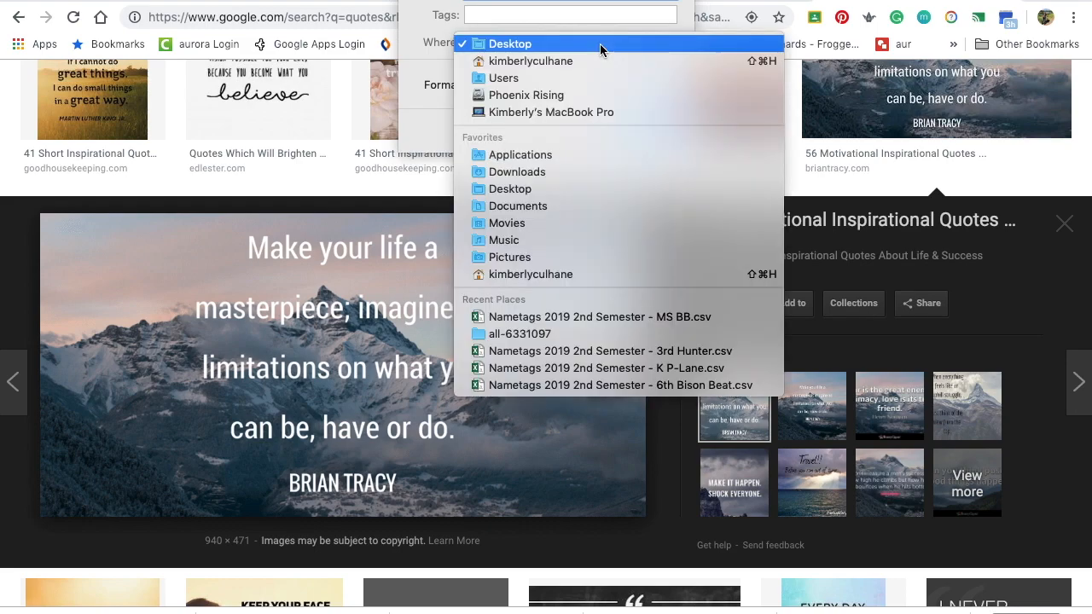
pyautogui.click(585, 172)
pyautogui.click(641, 128)
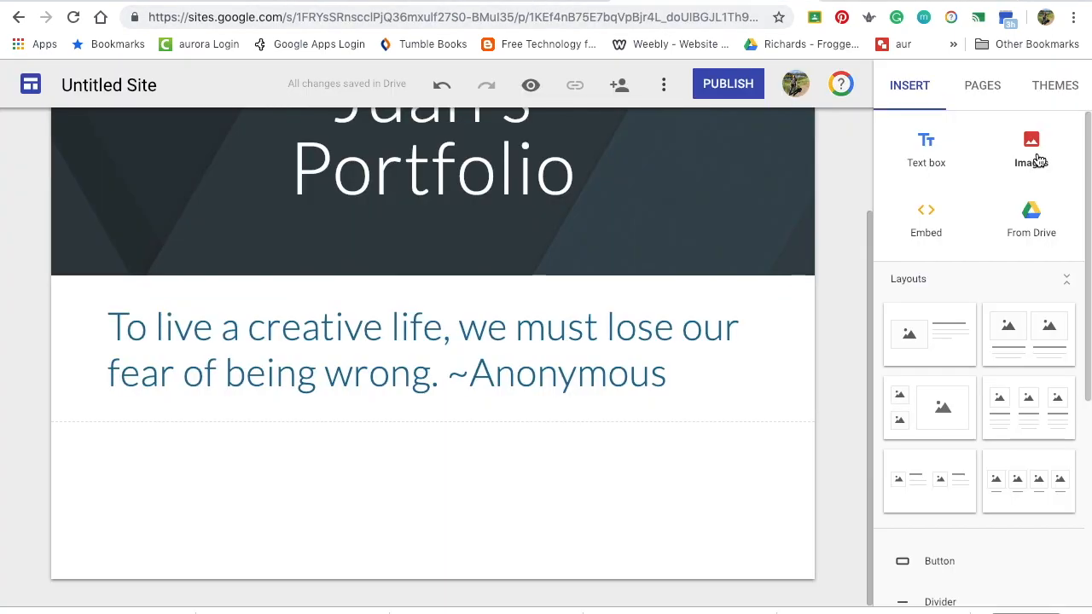
# Upload the saved make-your-life-a-masterpiece PNG from Downloads onto the site page.
pyautogui.click(1030, 159)
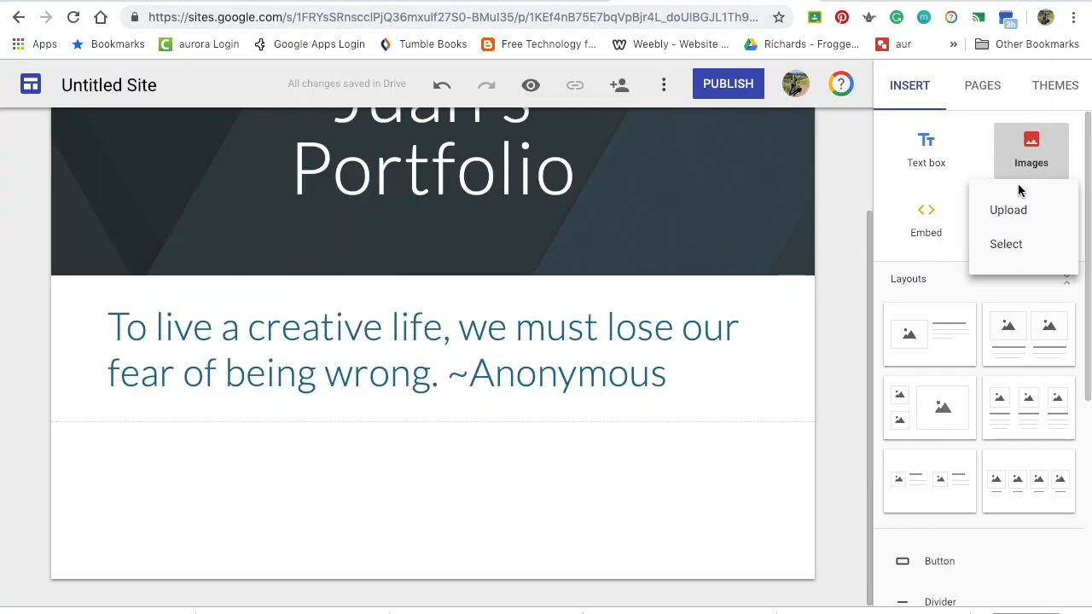
pyautogui.click(1009, 212)
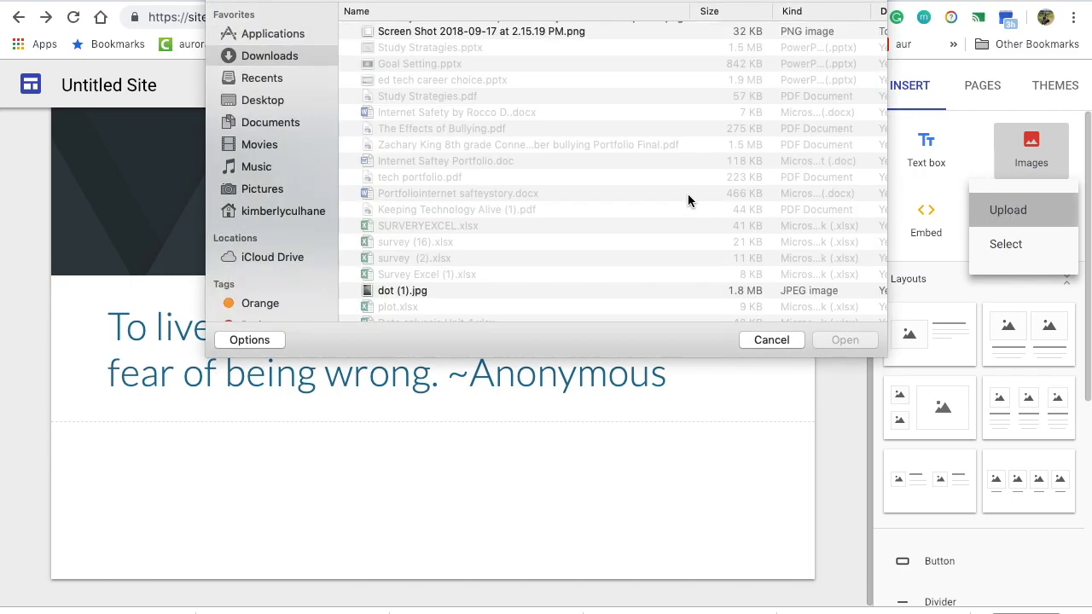
pyautogui.click(452, 32)
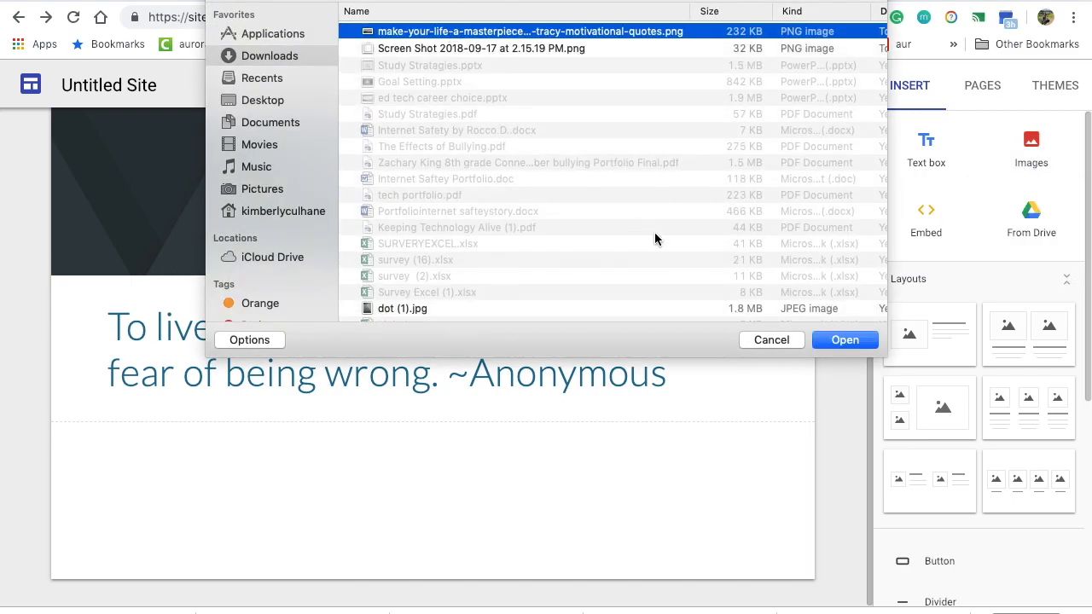
pyautogui.click(847, 341)
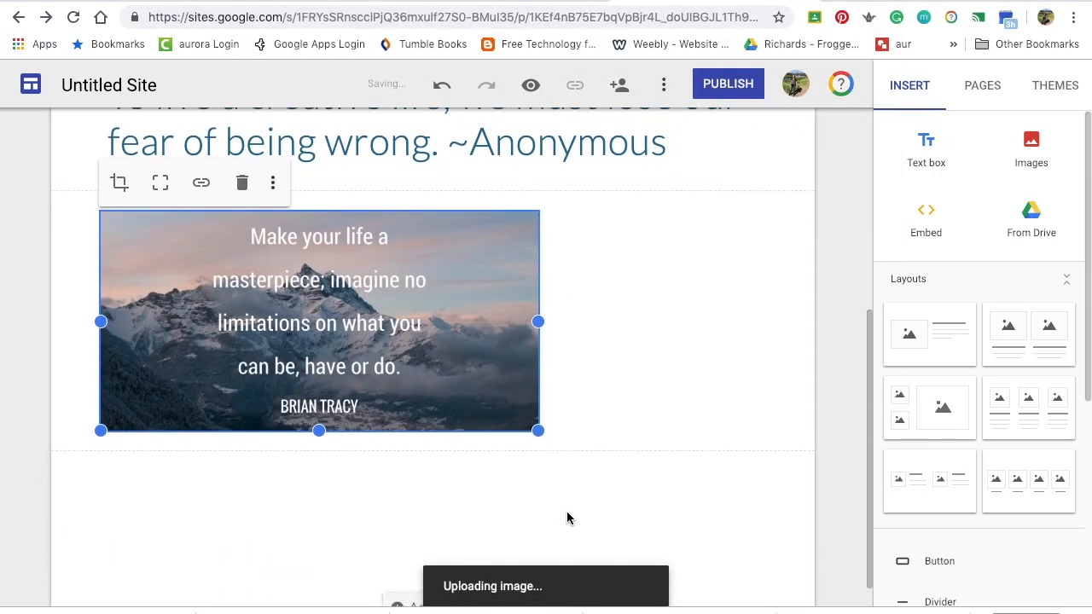
# Enlarge the Brian Tracy quote image to the full width of the page's content area.
pyautogui.scroll(-1, 567, 513)
pyautogui.moveTo(537, 414); pyautogui.dragTo(766, 504)
pyautogui.click(621, 555)
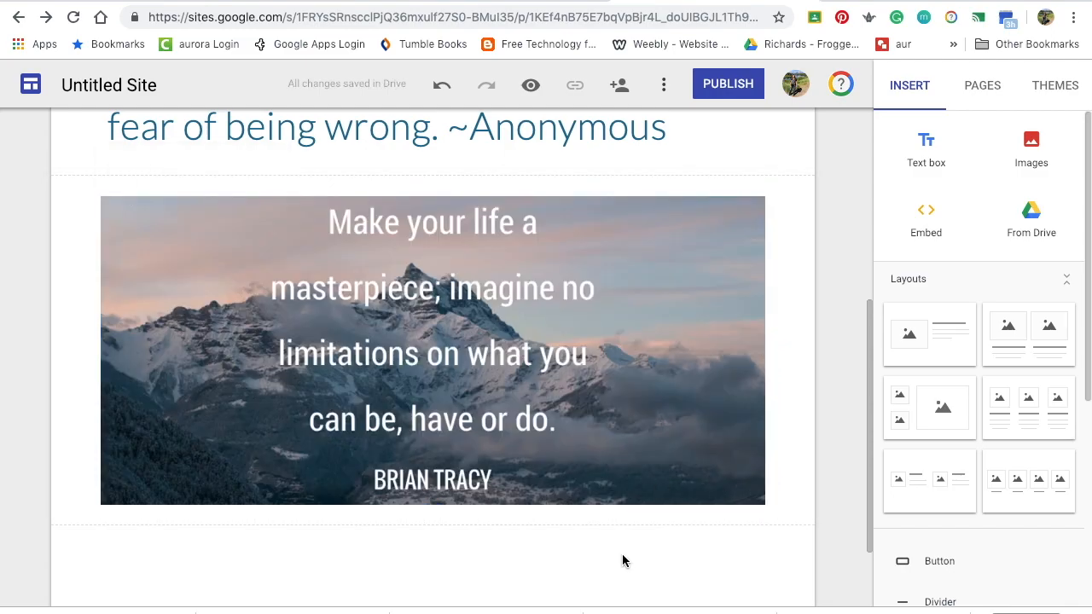
pyautogui.scroll(3, 622, 555)
pyautogui.scroll(-3, 623, 555)
pyautogui.scroll(-2, 623, 556)
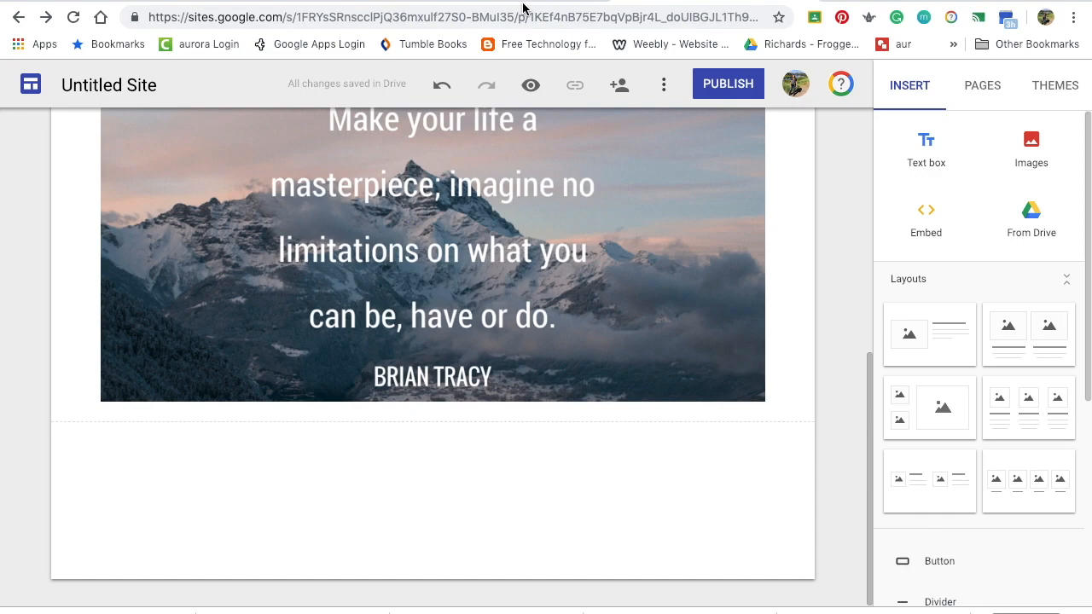
# Add a text box below the image with the student's first name and a bio about 8th grade at Aurora Public Schools, soccer, karate and family time.
pyautogui.moveTo(523, 7)
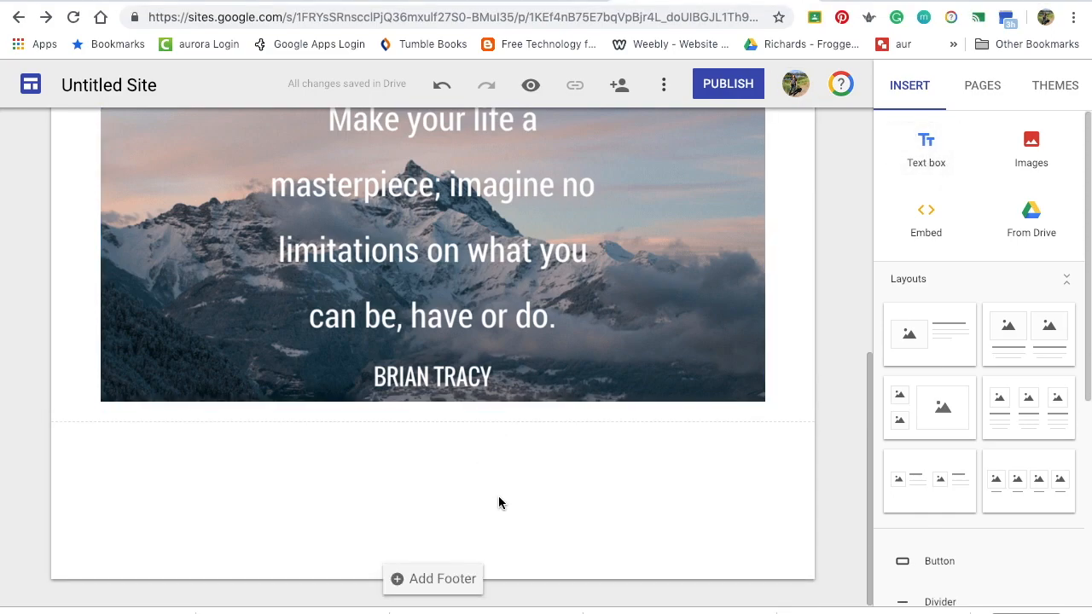
pyautogui.click(928, 147)
pyautogui.write('Ju')
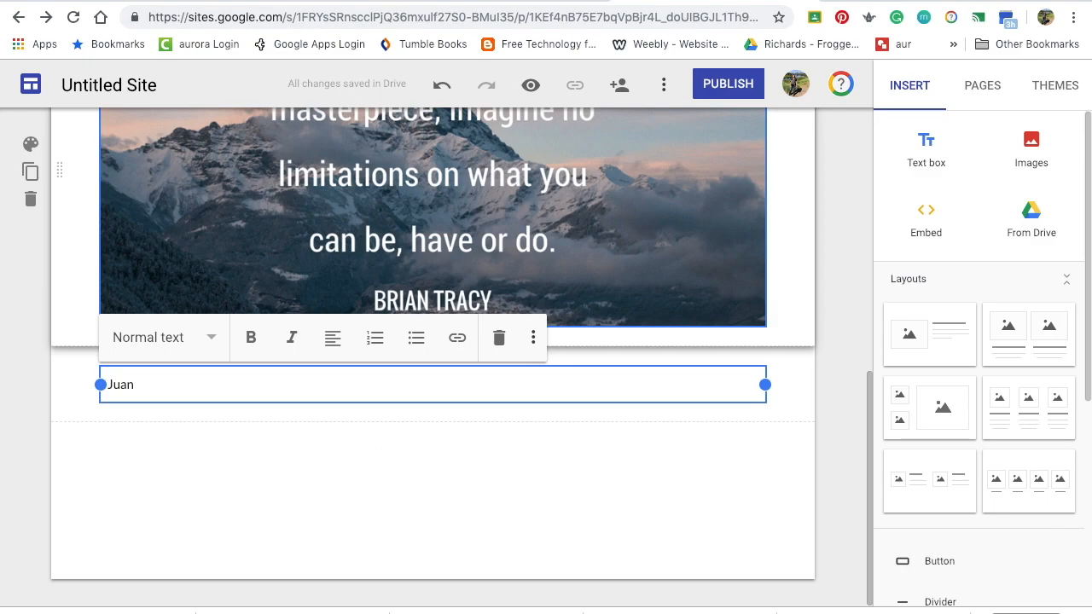
pyautogui.write('an')
pyautogui.press('Return')
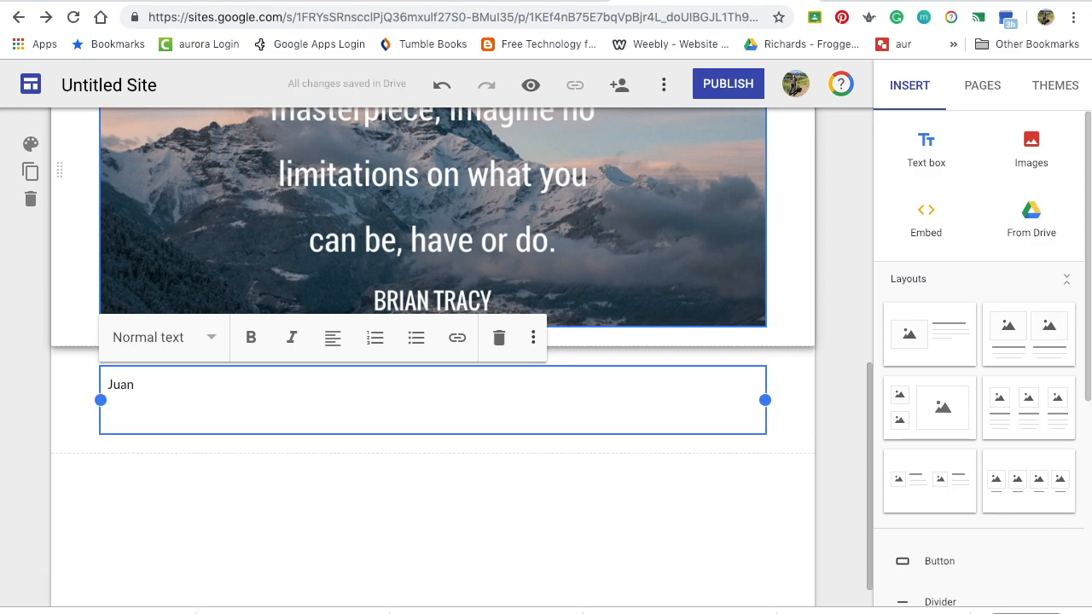
pyautogui.write('My name is Juan and I am an 8th grader a')
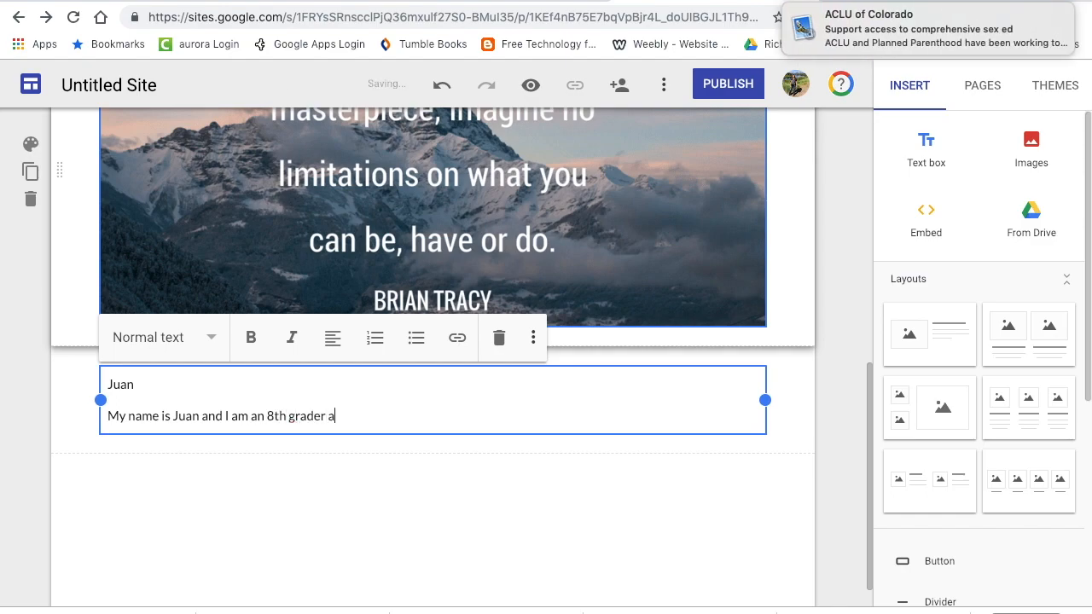
pyautogui.write('t Aurora Publi')
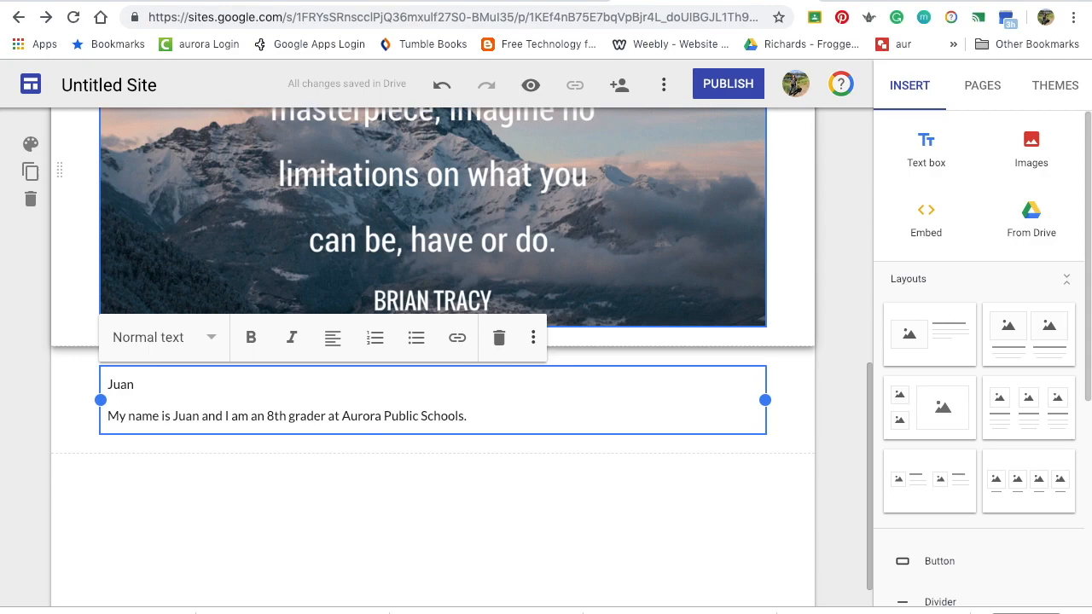
pyautogui.write('c Schools. I like soccer and karate and spending time with my family.')
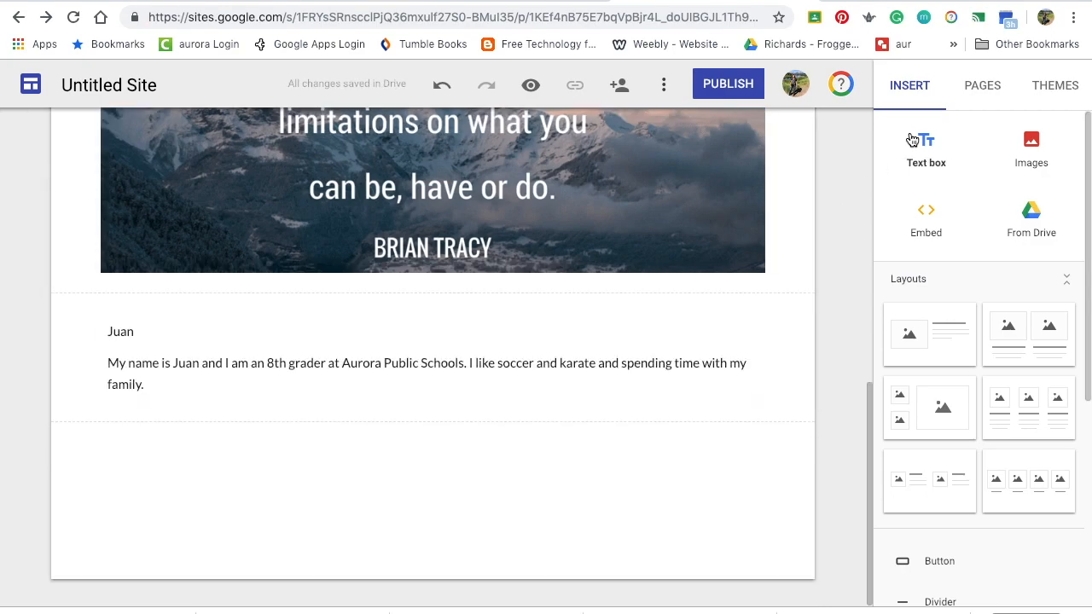
# Add a text box below the bio in the Heading style reading "My Favorites".
pyautogui.click(921, 149)
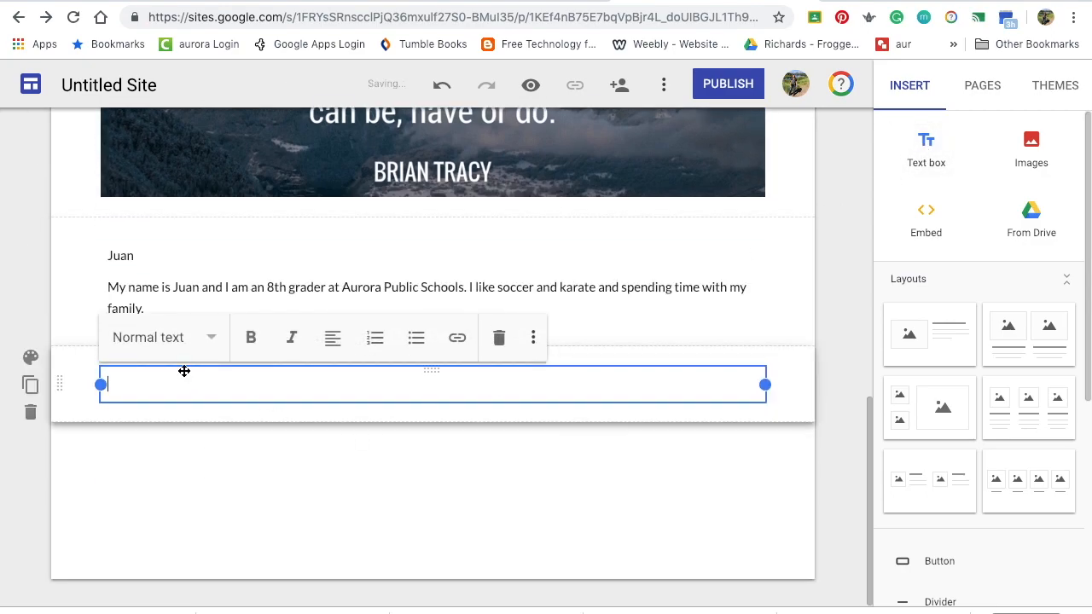
pyautogui.click(214, 344)
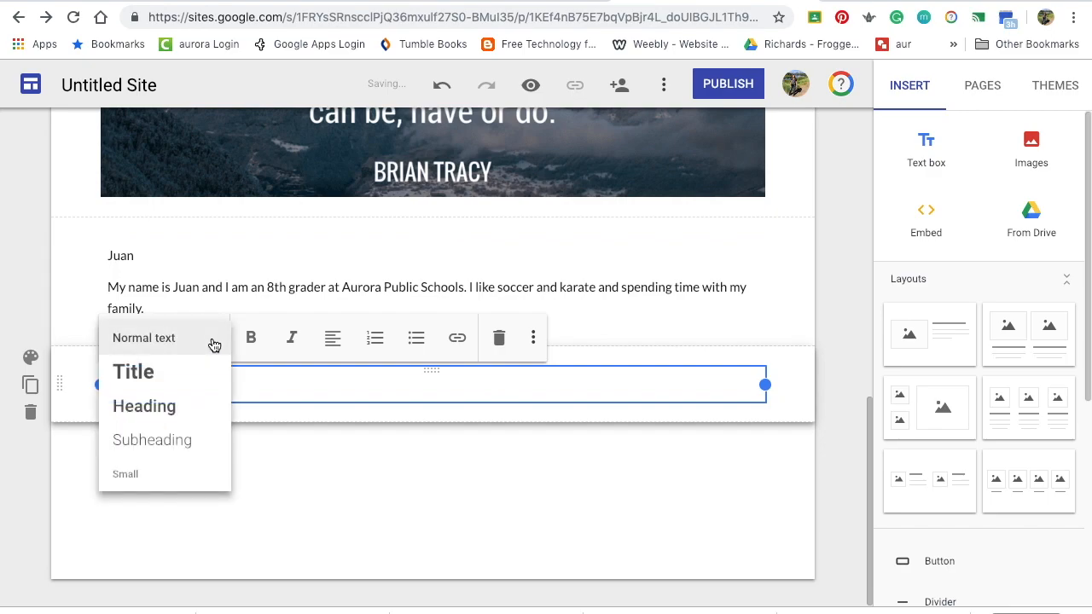
pyautogui.click(184, 398)
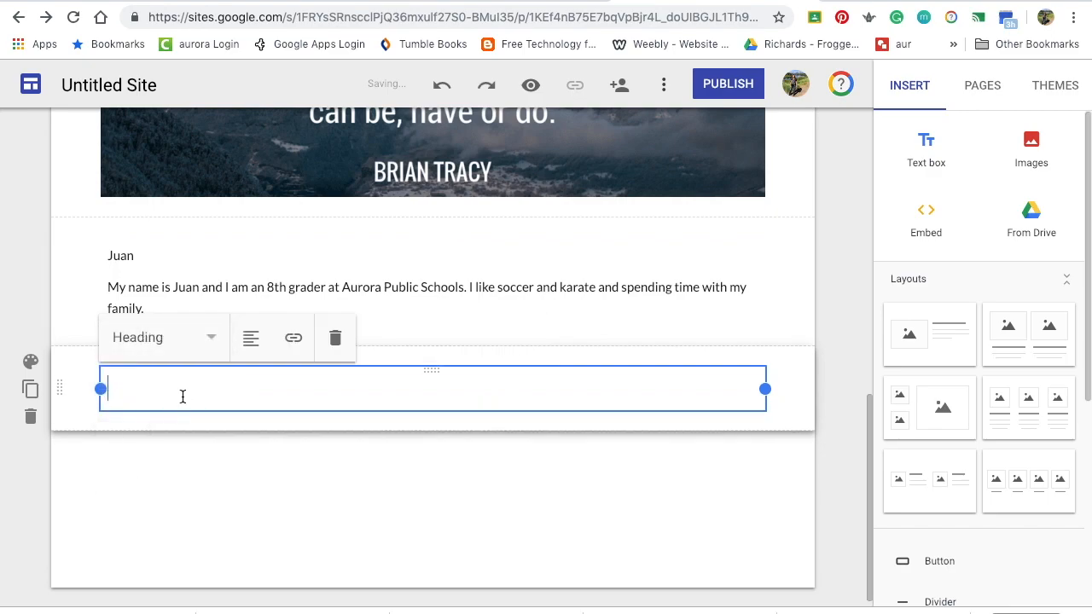
pyautogui.write('My Favorites')
pyautogui.click(324, 585)
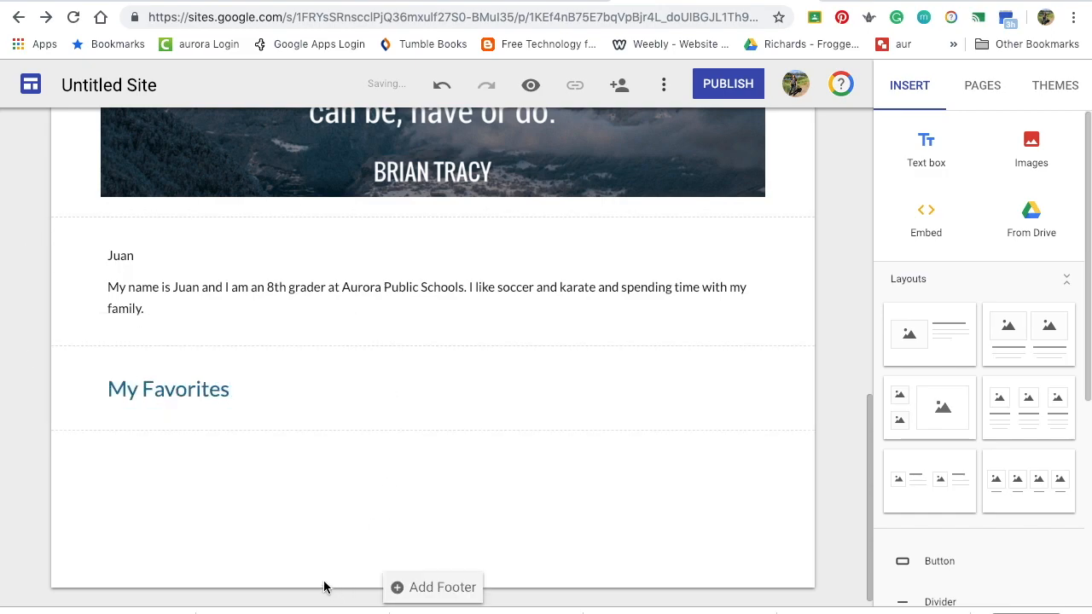
# Add an empty text box below the My Favorites heading and consult the assignment's PNG screenshot in Google Classroom.
pyautogui.click(926, 143)
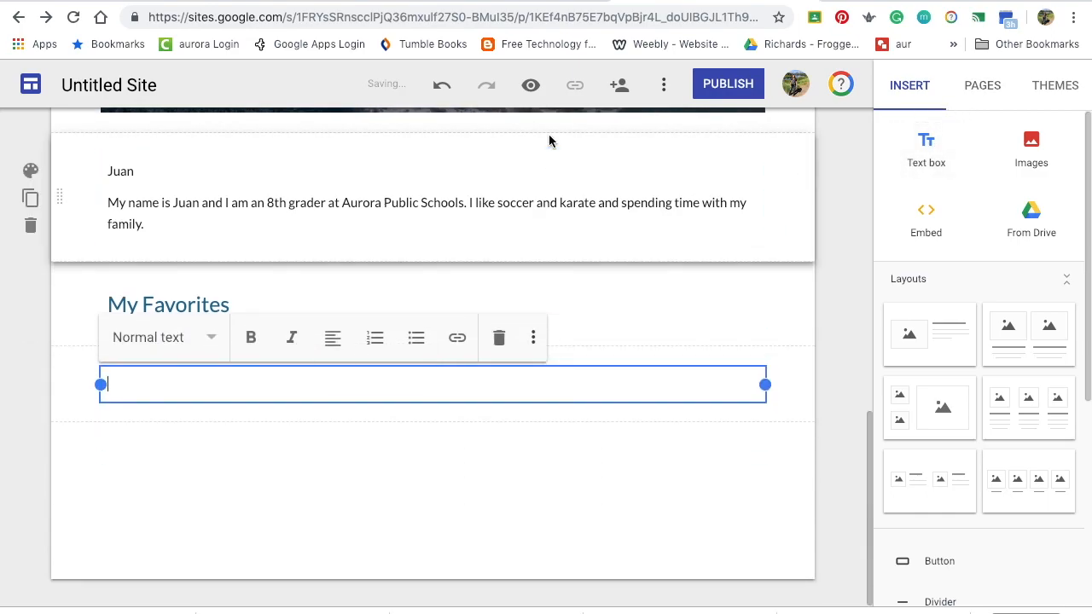
pyautogui.click(488, 2)
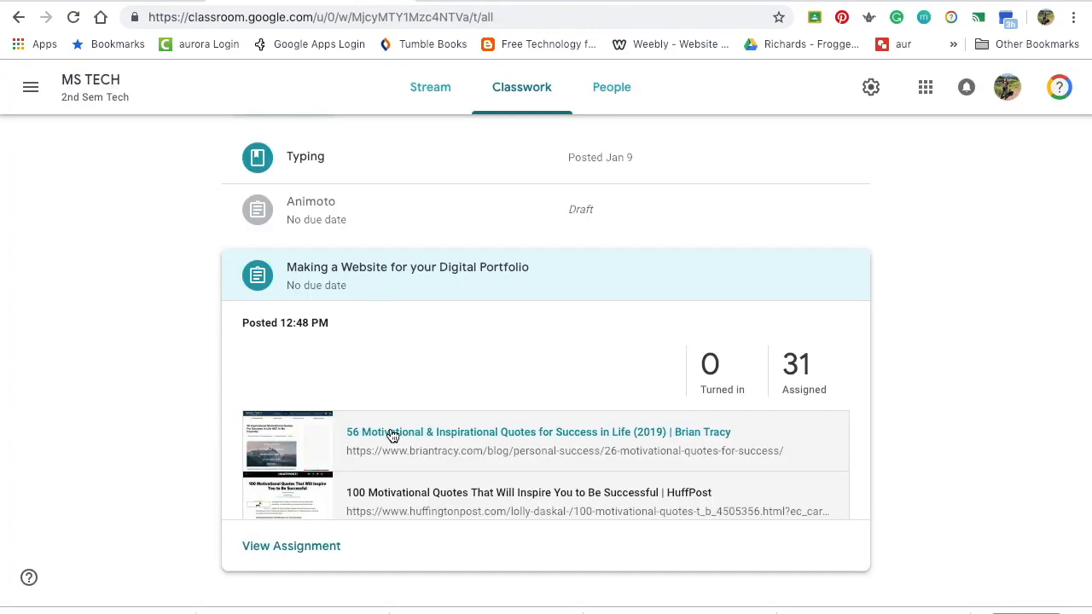
pyautogui.scroll(-2, 423, 510)
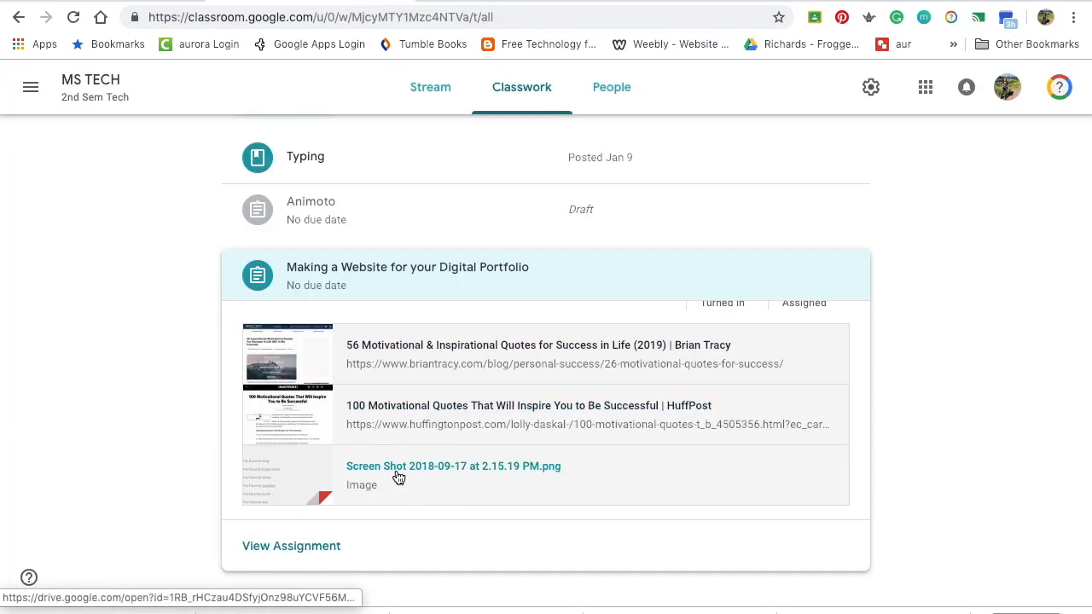
pyautogui.click(399, 476)
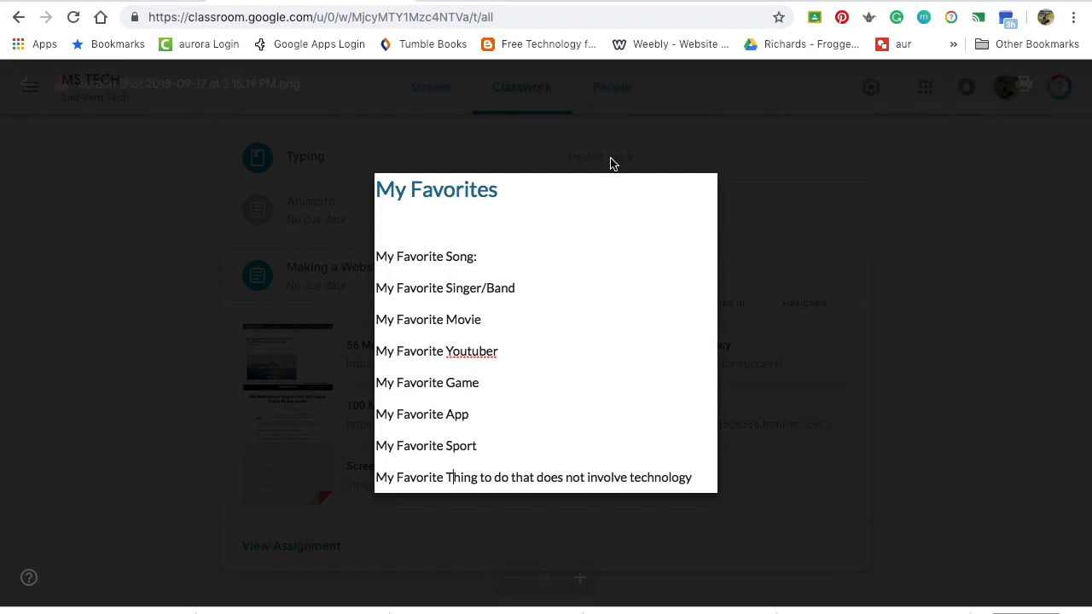
pyautogui.click(860, 2)
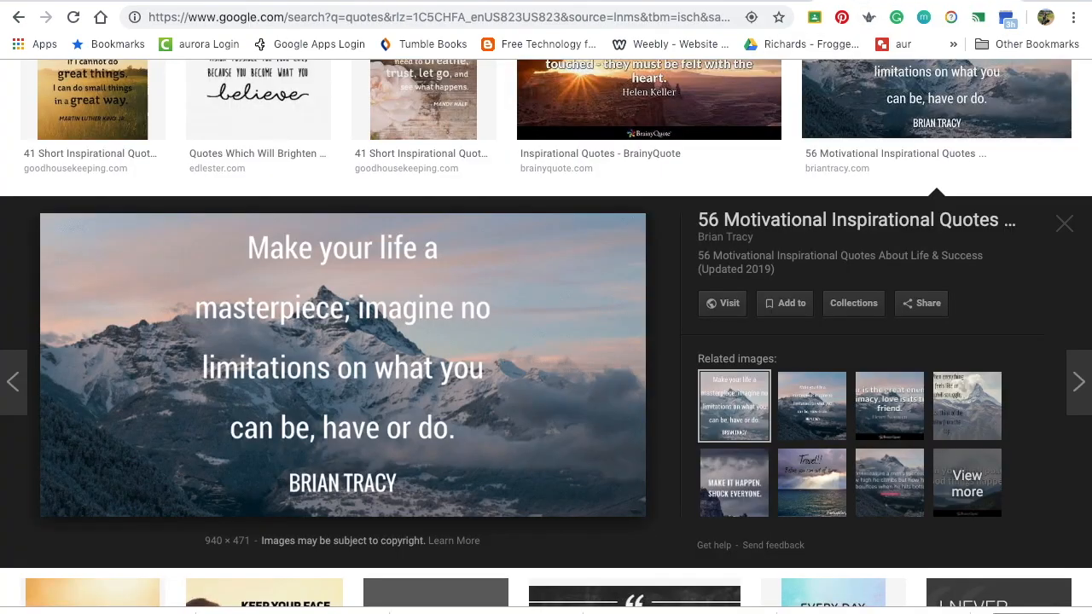
# Back in the site, enter the lines "My Favorite Song", "My favorite singer/band" and "My Favorite Movie" in the new text box.
pyautogui.click(728, 2)
pyautogui.write('My Favorite Song')
pyautogui.press('Return')
pyautogui.write('M')
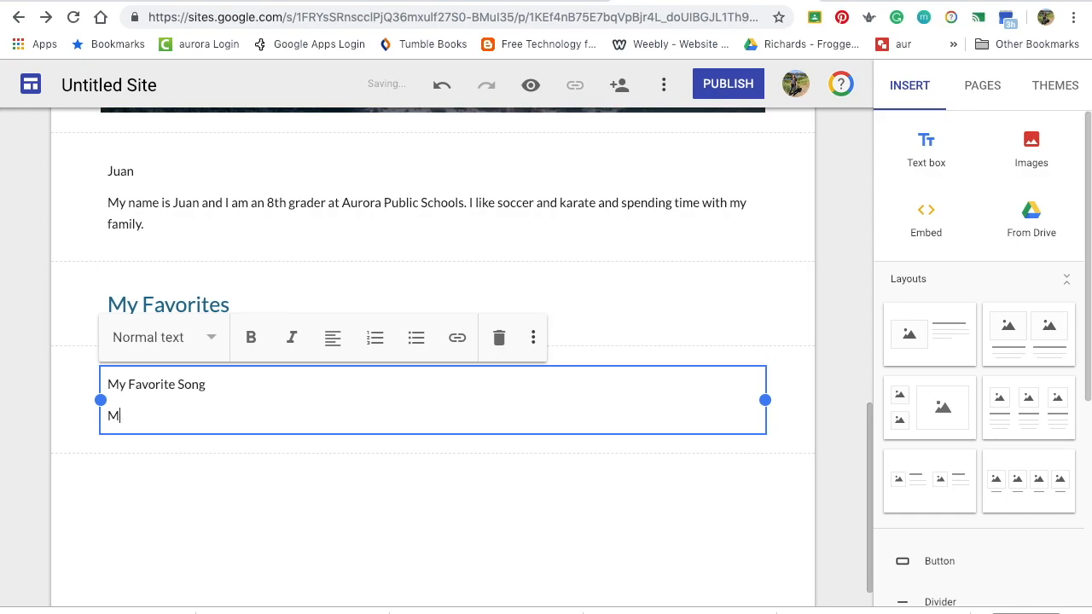
pyautogui.write('y favorite singer/band')
pyautogui.press('Return')
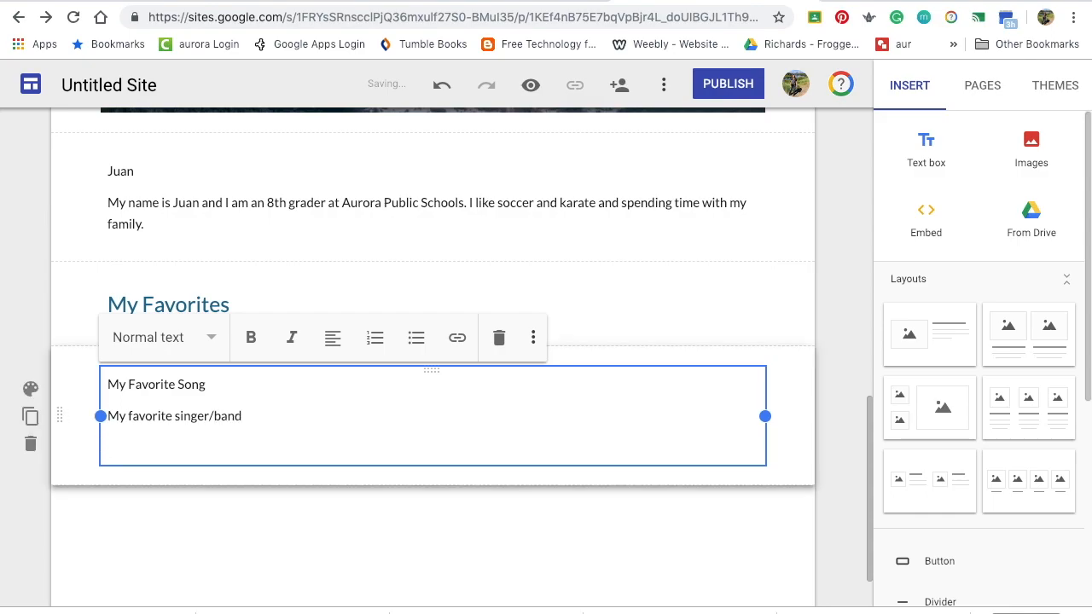
pyautogui.write('My Favorite Movie')
pyautogui.press('Return')
# Continue the favorites list with the lines "My Favorite Youtuber" and "My Favorite Game".
pyautogui.write('My Favorite ')
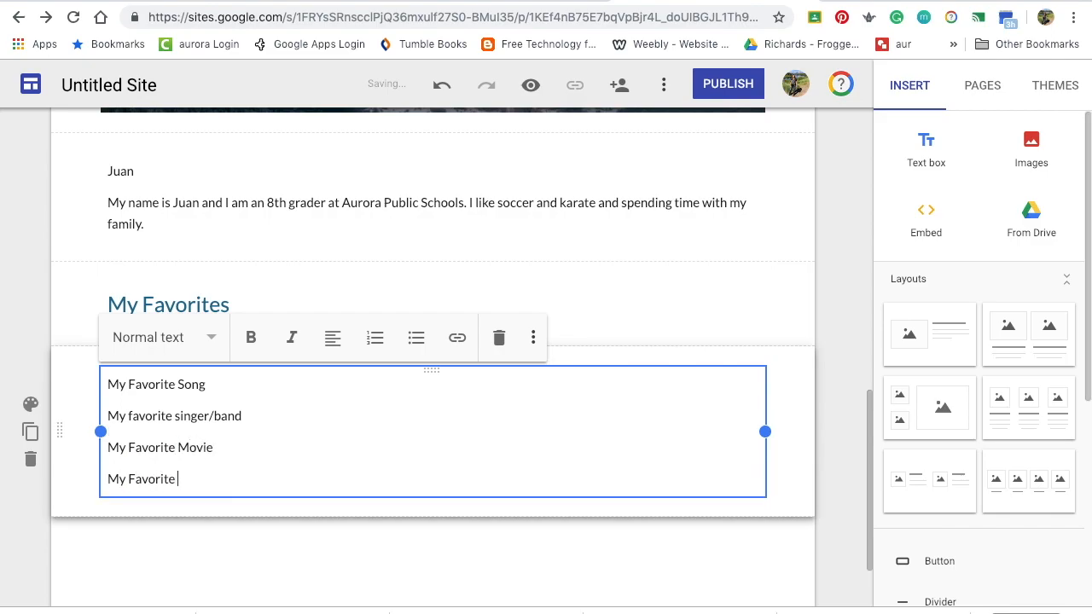
pyautogui.write('Youtuber')
pyautogui.press('Return')
pyautogui.write('My favo')
pyautogui.press('BackSpace')
pyautogui.press('BackSpace')
pyautogui.press('BackSpace')
pyautogui.write('avorite ')
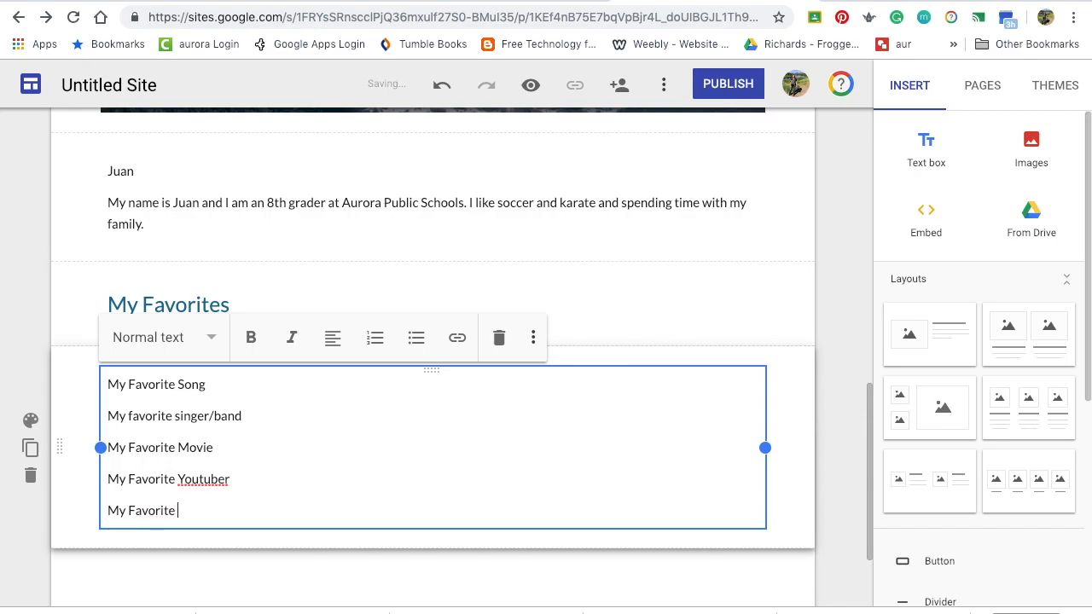
pyautogui.write('Game')
pyautogui.press('Return')
# Add the lines "My Favorite APP", "My Favorite Sport" and "My Favorite Team" to the favorites list.
pyautogui.write('My Favori')
pyautogui.press('BackSpace')
pyautogui.write('rite APP')
pyautogui.press('Return')
pyautogui.write('an')
pyautogui.press('BackSpace')
pyautogui.press('BackSpace')
pyautogui.press('BackSpace')
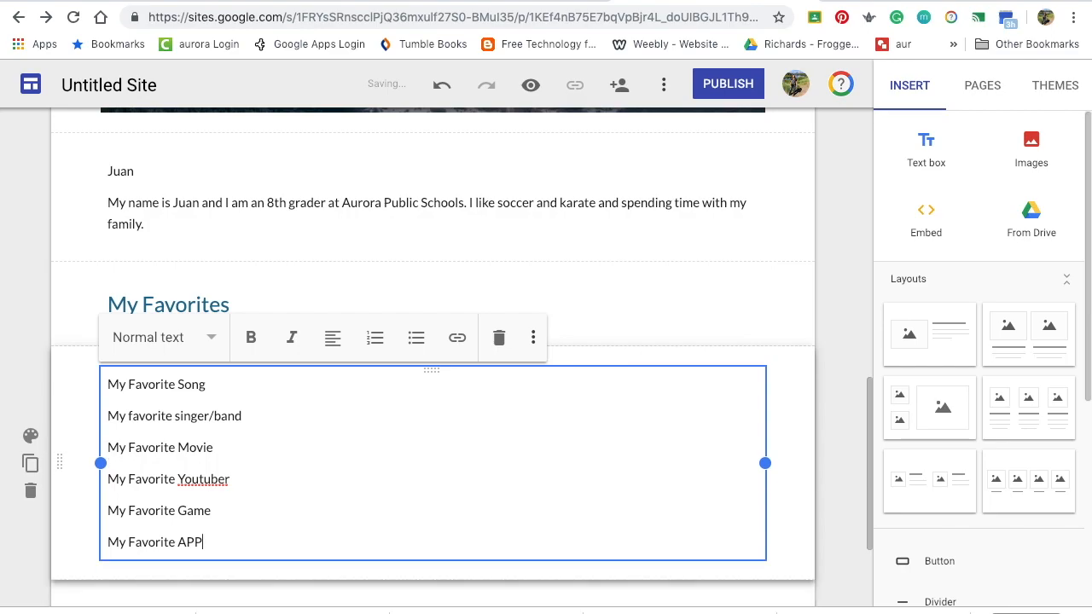
pyautogui.press('Return')
pyautogui.write('My Favorite')
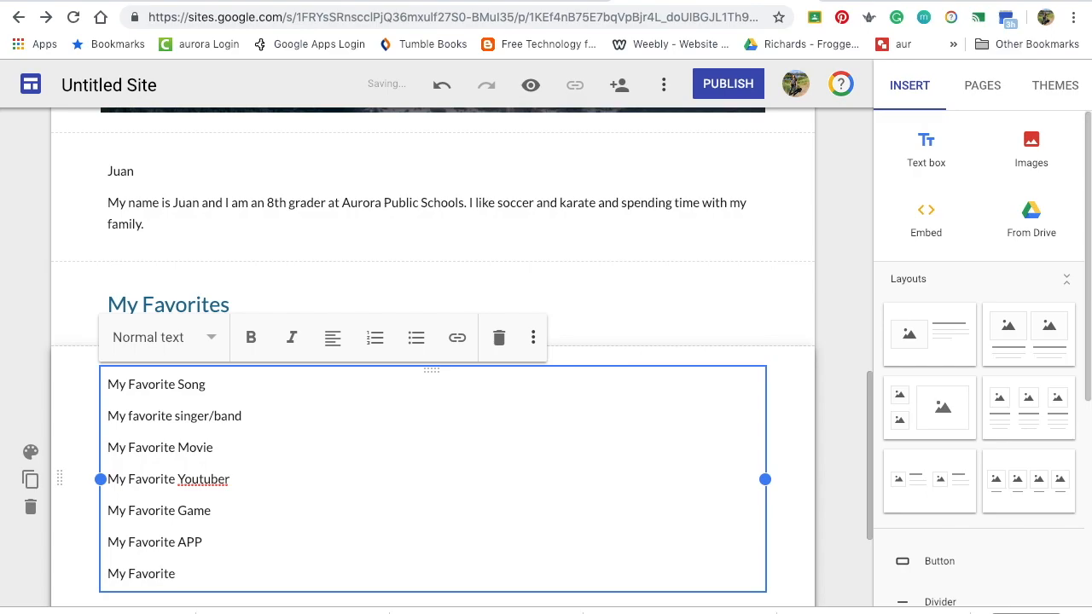
pyautogui.write(' Sport')
pyautogui.press('Return')
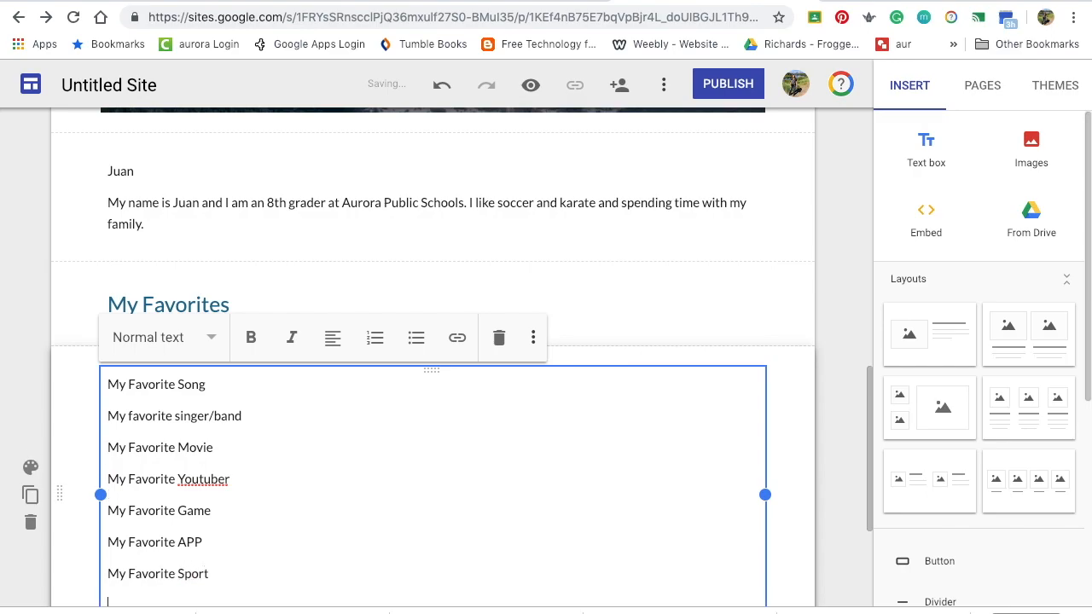
pyautogui.write('My Favorite Team')
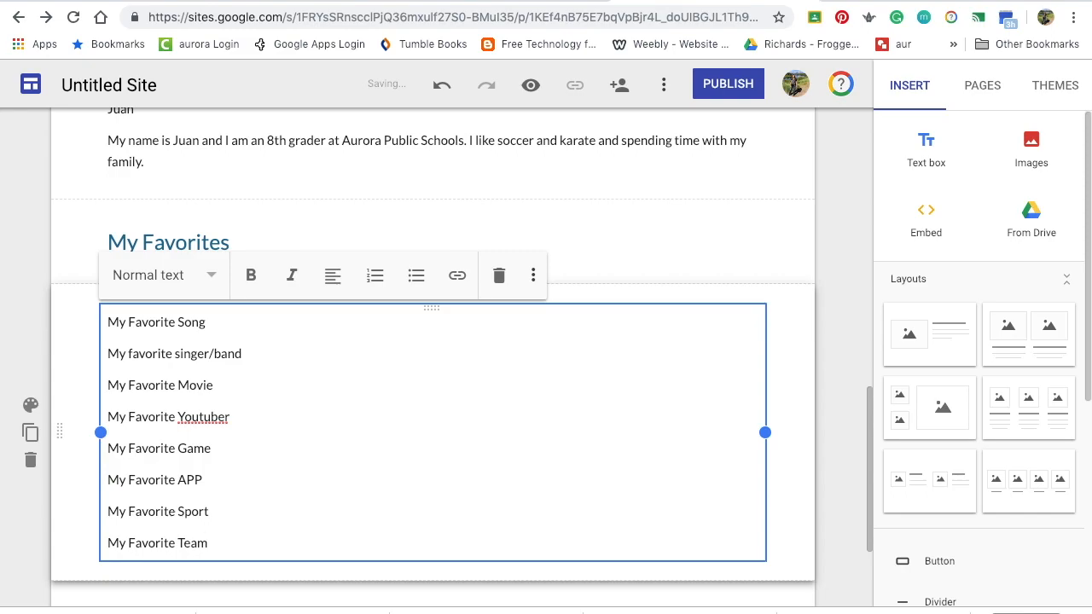
# After a blank line, end the list with "My favorite thing to do that does not involve technology is".
pyautogui.press('Return')
pyautogui.press('Return')
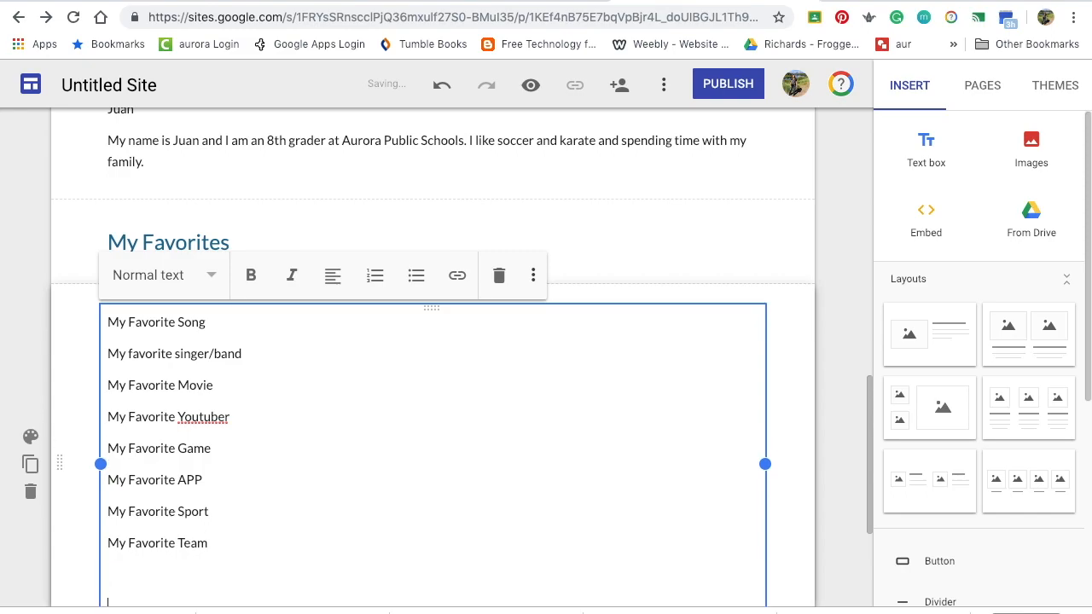
pyautogui.write('My favorite thing ')
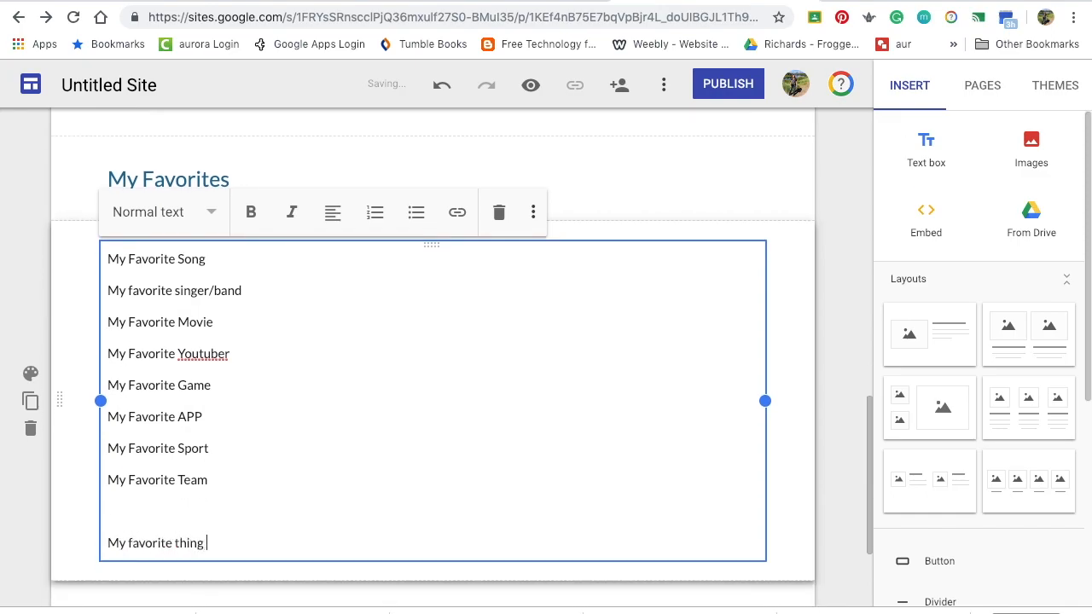
pyautogui.write('to do that does not involve')
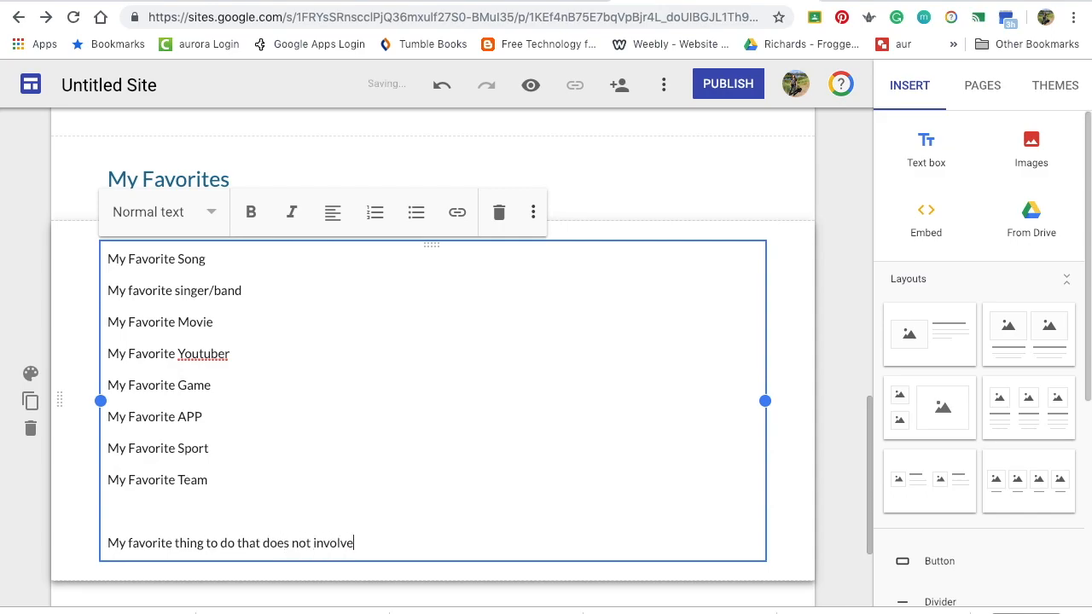
pyautogui.write(' technology is')
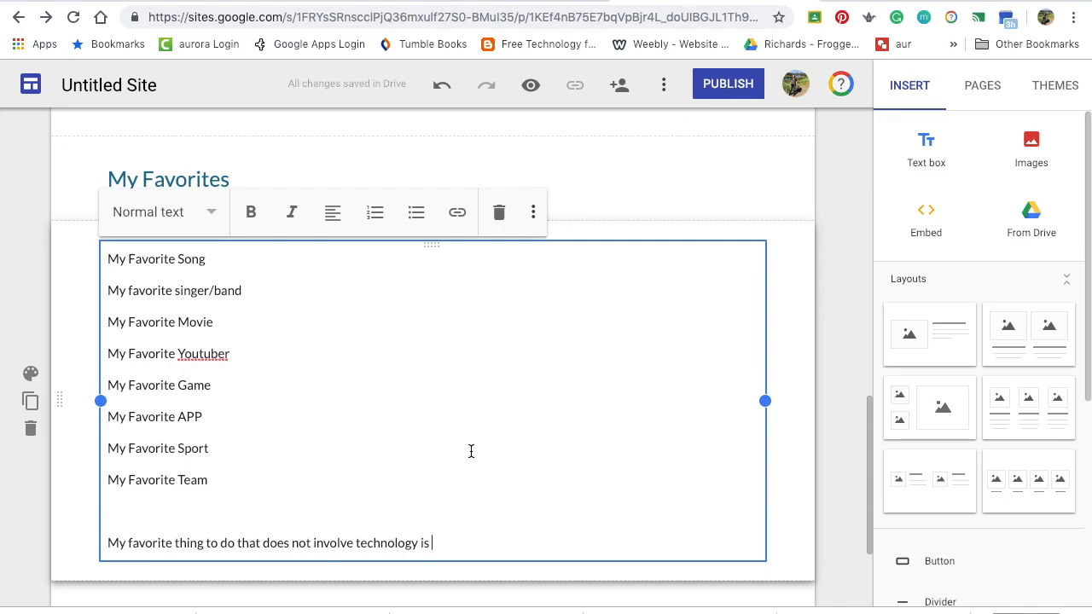
# Fill in the site name in the page header with the student's first name in possessive form followed by "Portfolio".
pyautogui.scroll(10, 471, 450)
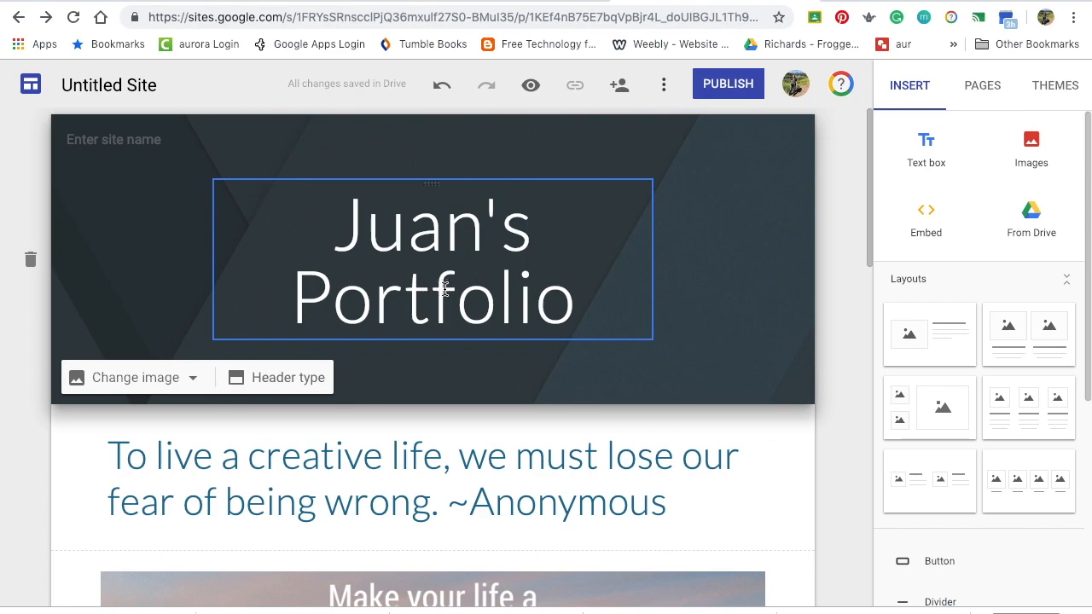
pyautogui.click(159, 141)
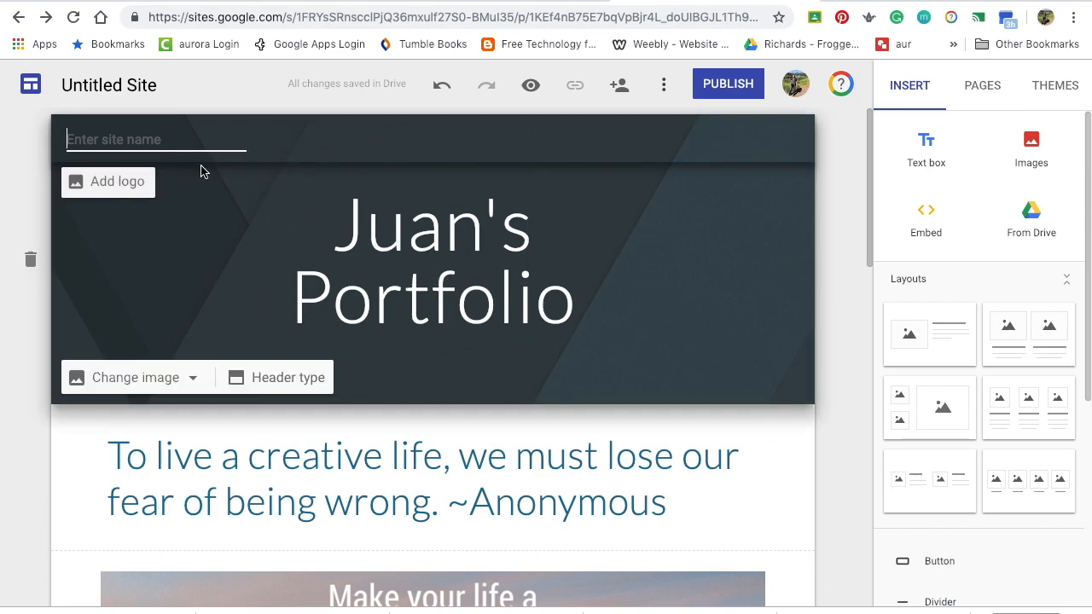
pyautogui.write('J')
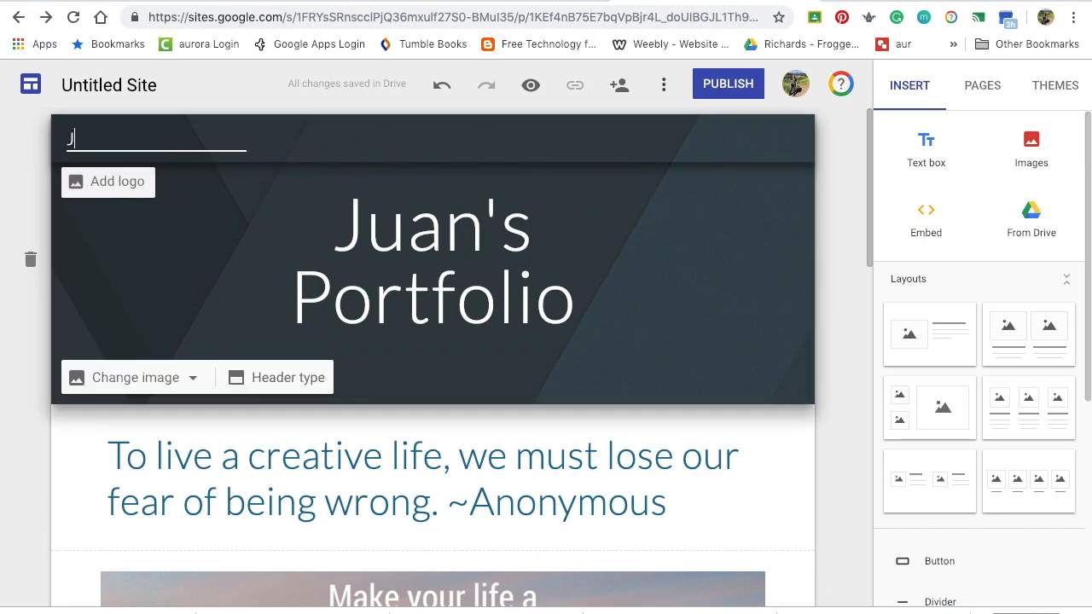
pyautogui.write("uan's Portfolio")
pyautogui.click(185, 267)
# Review the page from the header through the quote and image down to the student's bio.
pyautogui.scroll(-1, 185, 268)
pyautogui.scroll(-1, 228, 356)
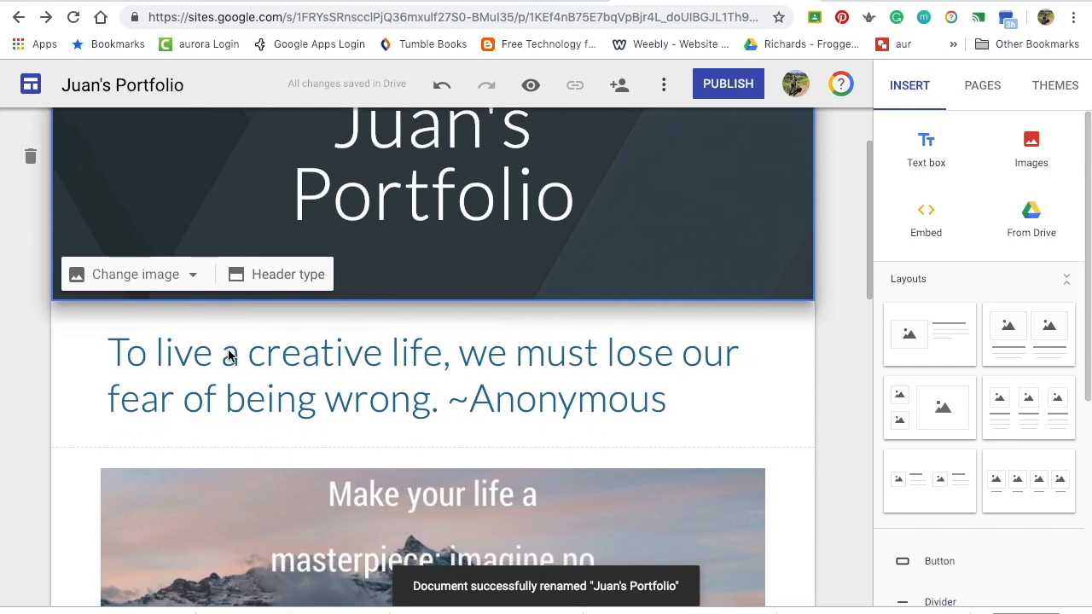
pyautogui.click(361, 372)
pyautogui.scroll(-1, 361, 371)
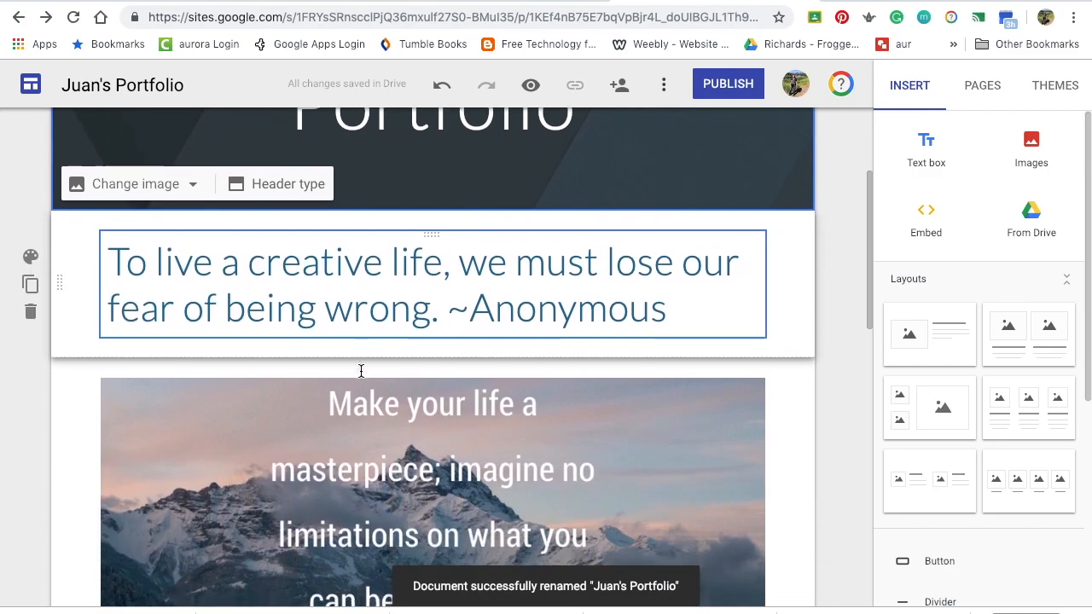
pyautogui.scroll(-3, 363, 376)
pyautogui.click(377, 513)
pyautogui.scroll(-2, 377, 512)
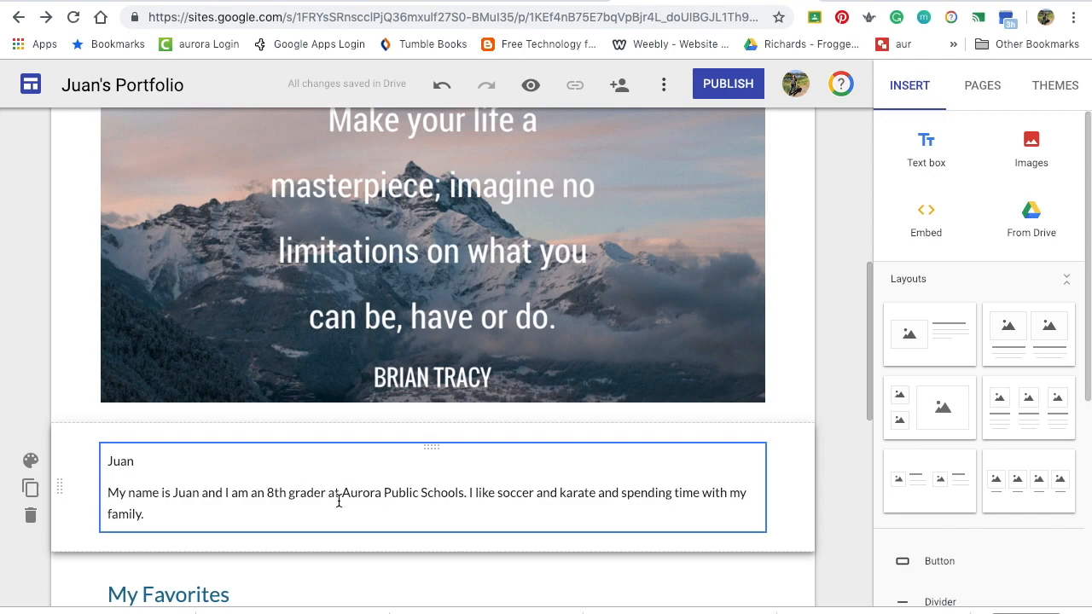
# Review the short bio and the My Favorites list through its closing line, ending back at the page header.
pyautogui.scroll(-1, 339, 504)
pyautogui.scroll(-3, 338, 502)
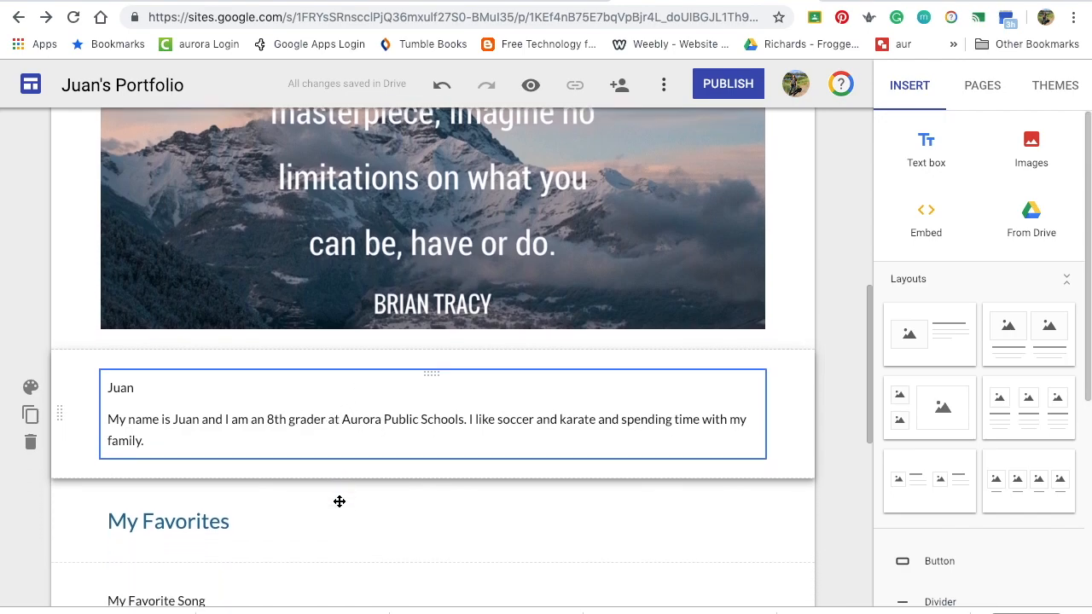
pyautogui.scroll(-3, 339, 501)
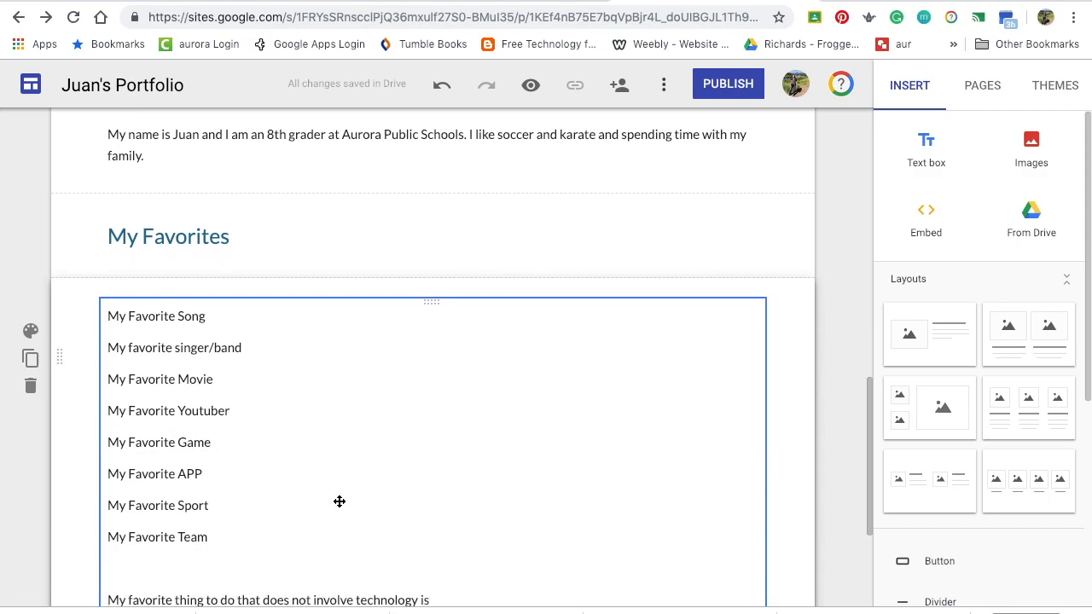
pyautogui.scroll(8, 338, 501)
pyautogui.scroll(3, 339, 501)
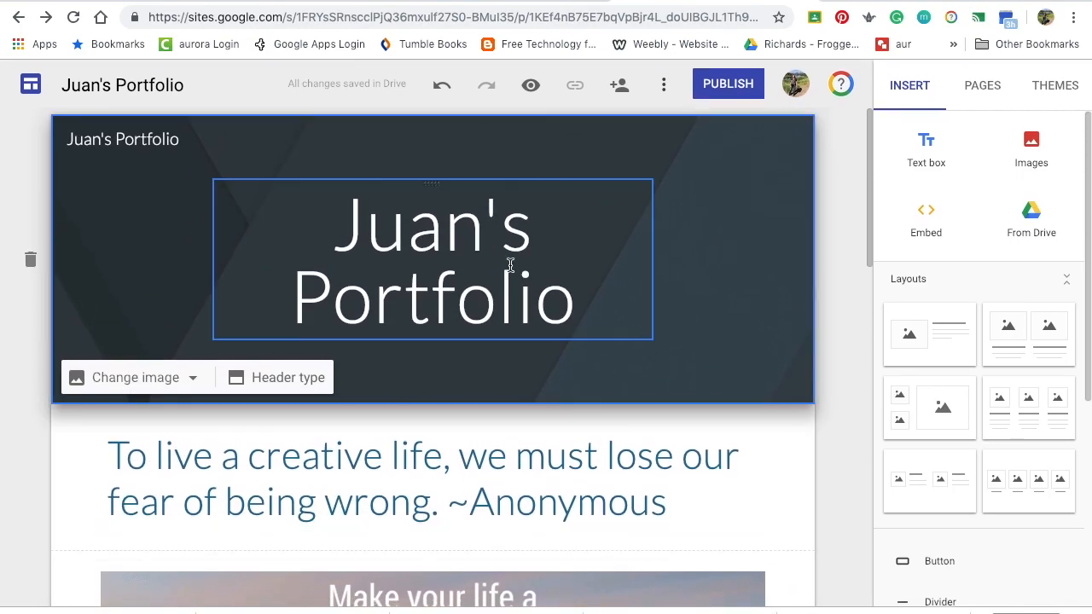
# Publish the site at a web address made of the student's possessive first name plus "-portfolio", viewable by anyone at APS Google.
pyautogui.click(724, 86)
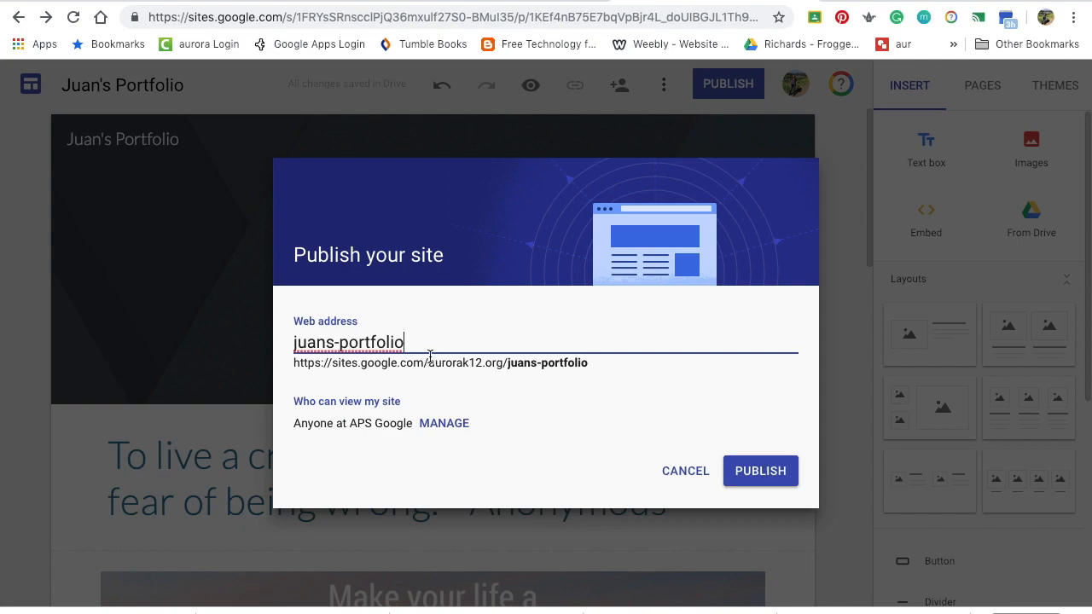
pyautogui.click(768, 475)
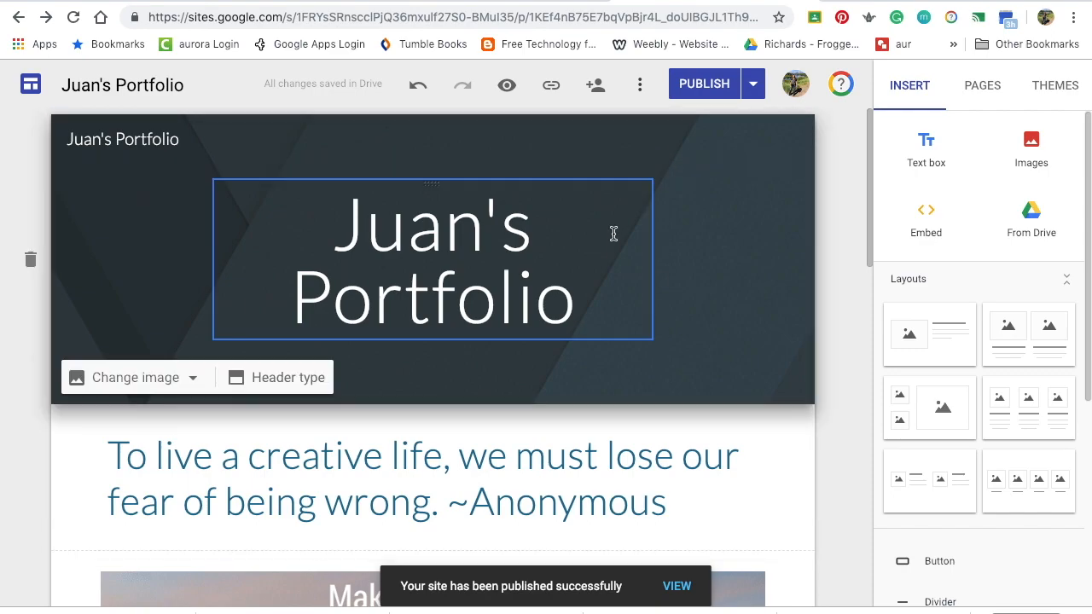
pyautogui.moveTo(657, 1)
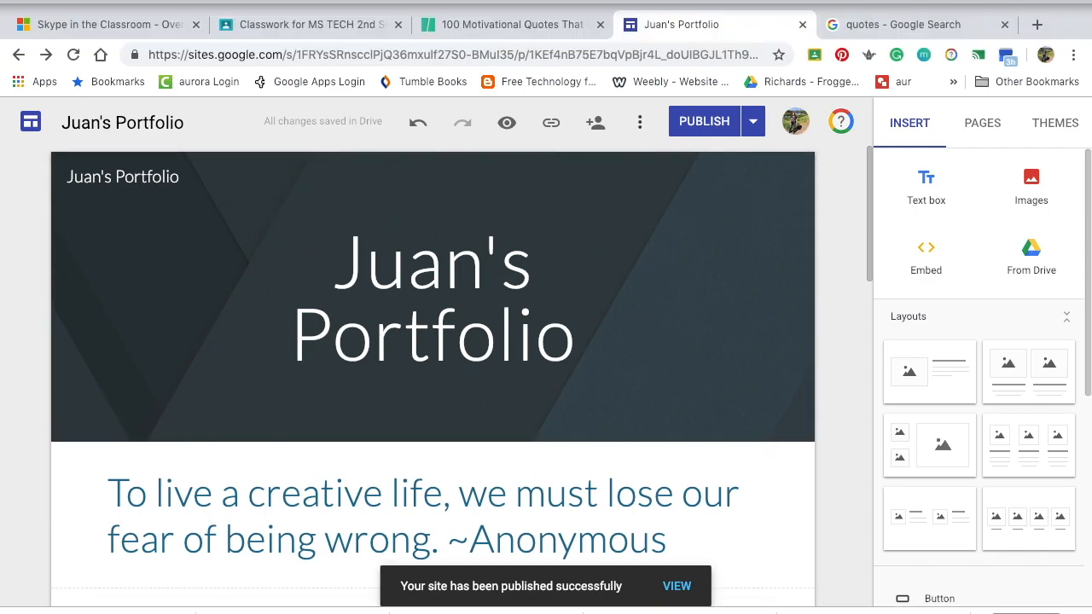